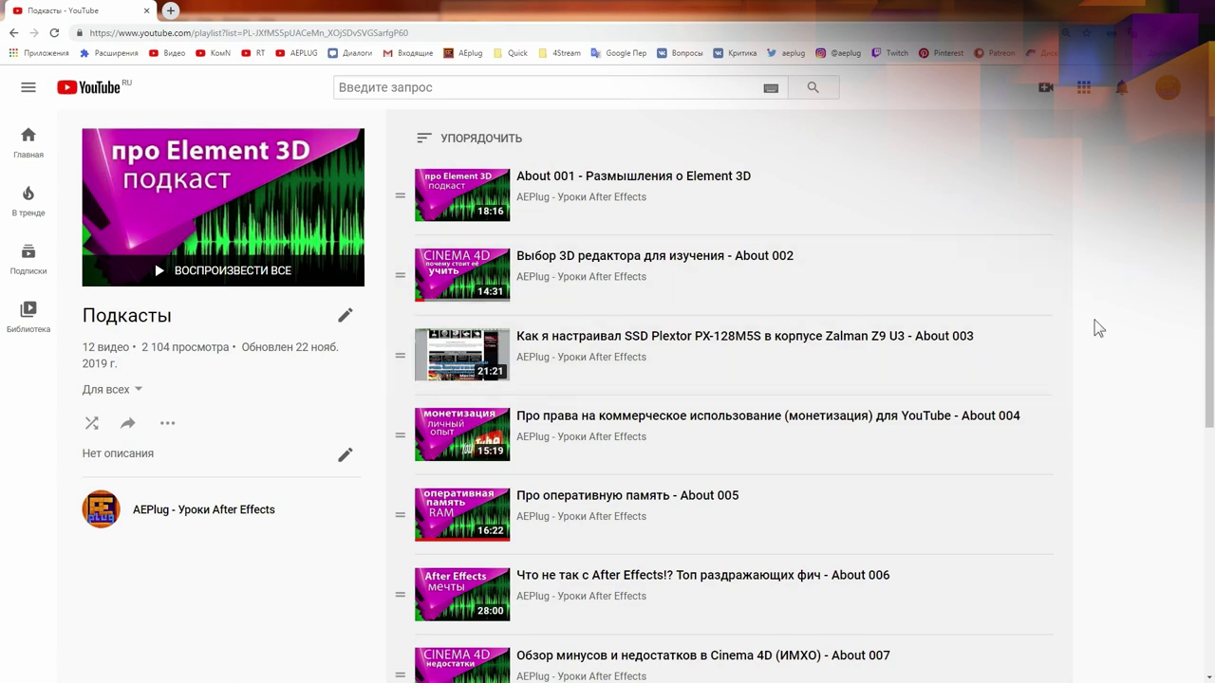
# Scroll down through the Подкасты playlist on YouTube
pyautogui.scroll(-2, 1105, 327)
pyautogui.scroll(-1, 1101, 330)
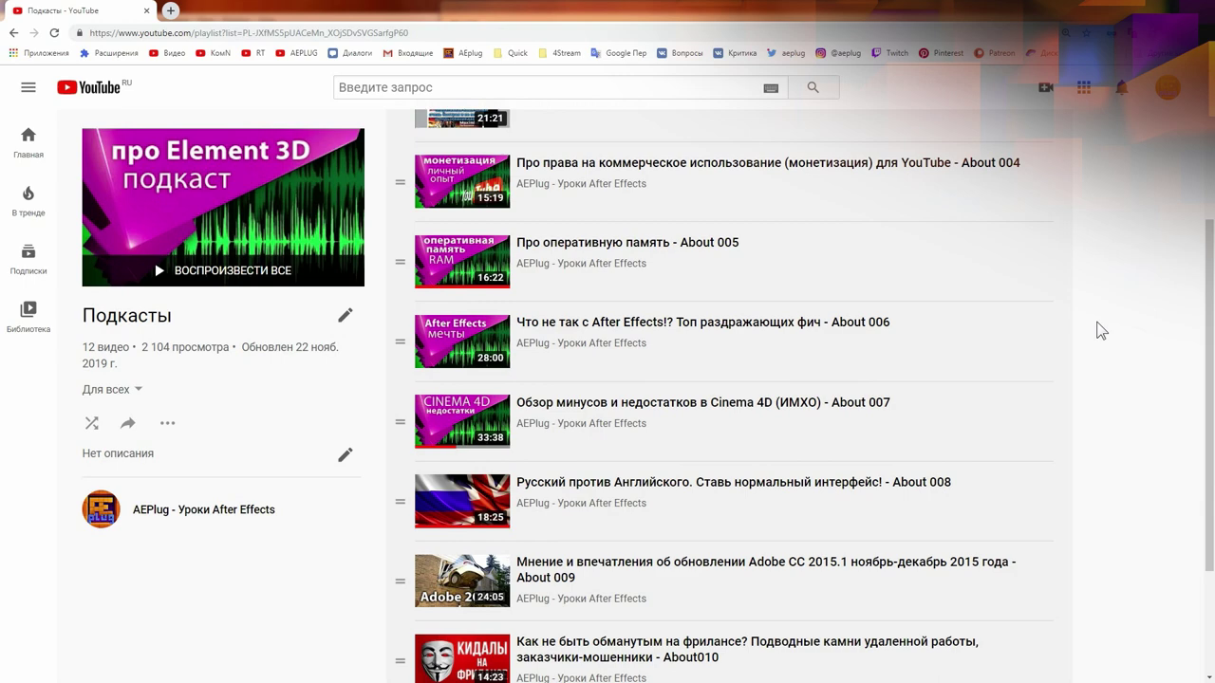
pyautogui.scroll(-2, 1101, 331)
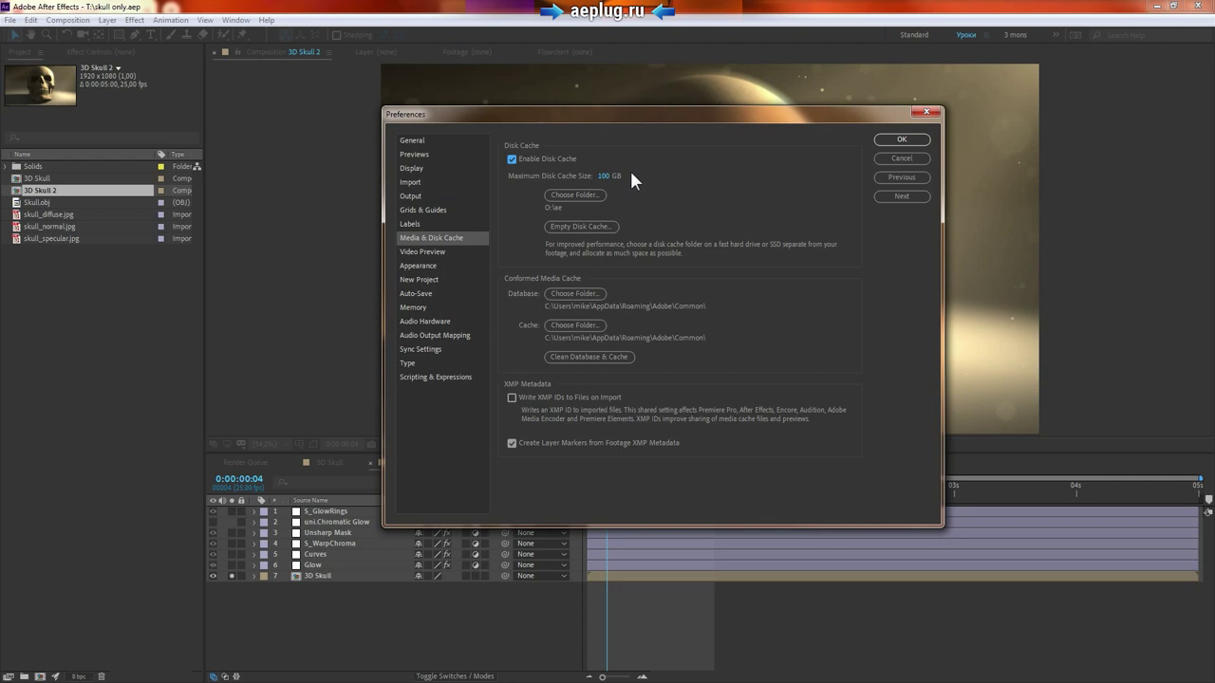
# Raise Maximum Disk Cache Size to 150 GB and confirm the Preferences with OK
pyautogui.click(610, 178)
pyautogui.write('150')
pyautogui.click(707, 191)
pyautogui.click(902, 140)
pyautogui.click(902, 141)
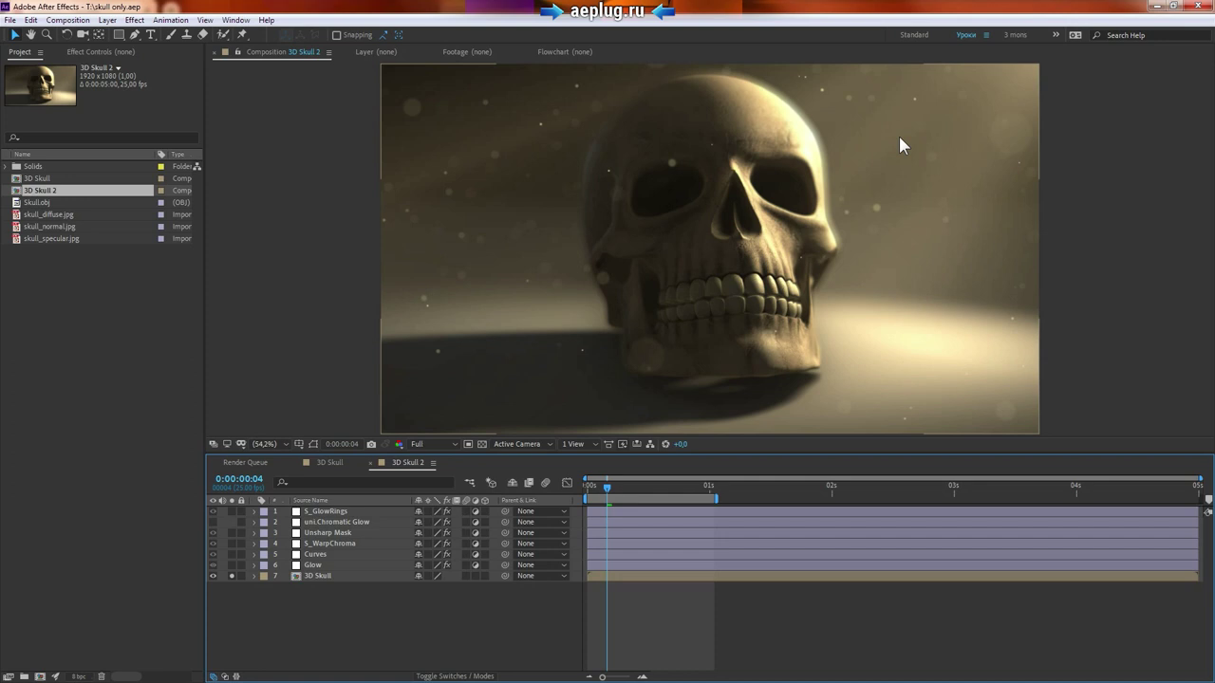
# Show the 3D Skull camera's Position at frame 22, then unsolo layer 7 in 3D Skull 2
pyautogui.click(333, 463)
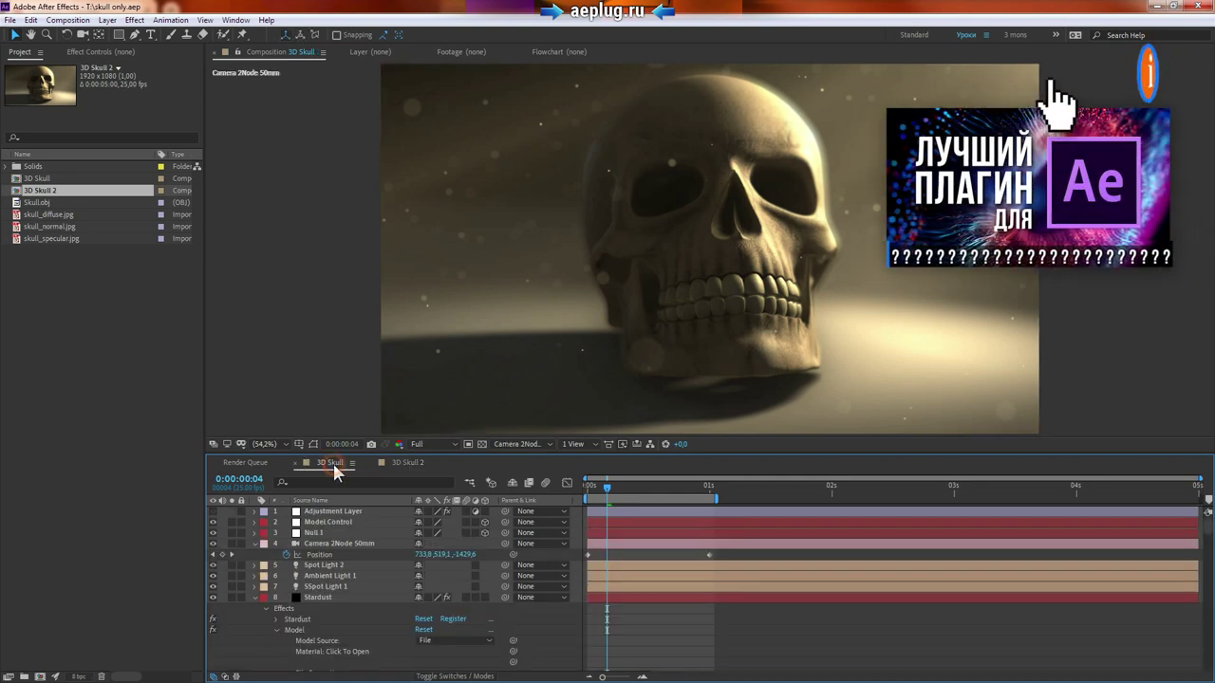
pyautogui.click(255, 598)
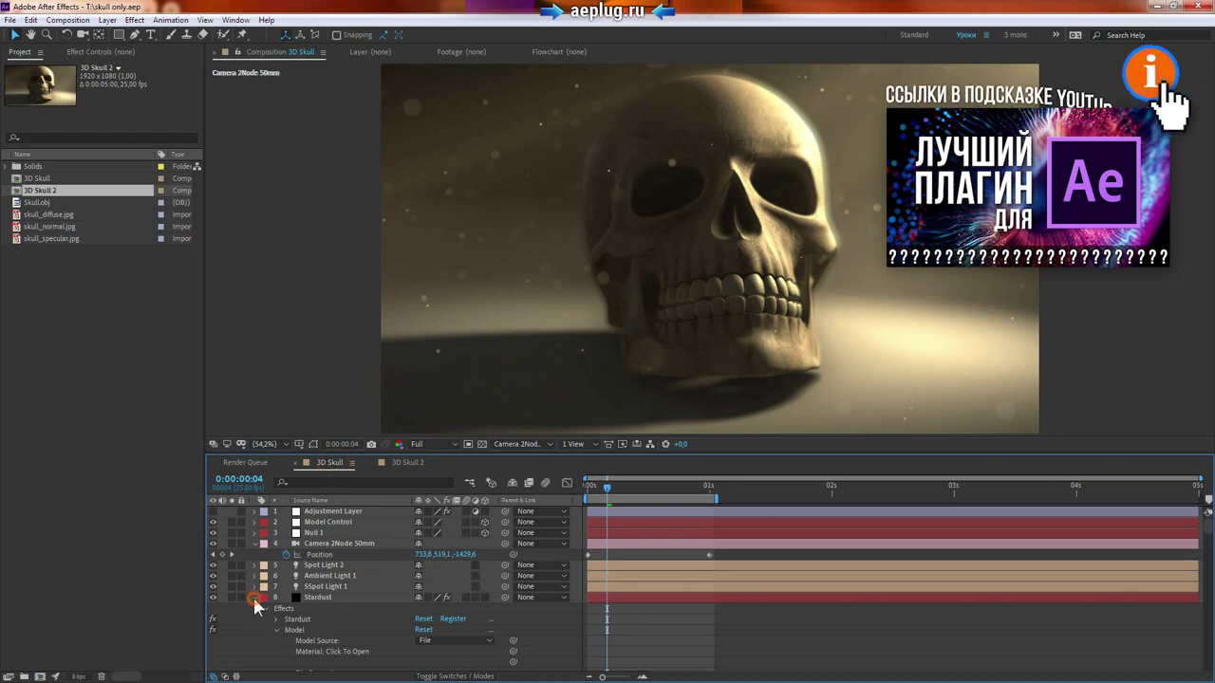
pyautogui.click(254, 598)
pyautogui.click(255, 544)
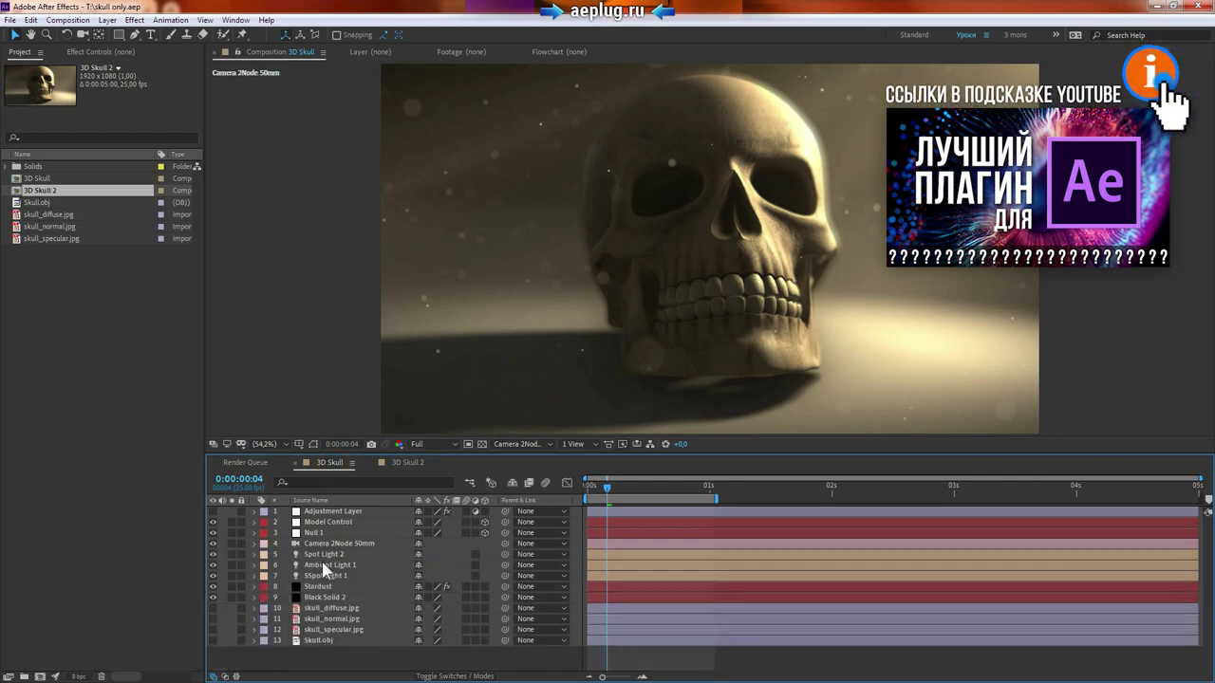
pyautogui.click(323, 544)
pyautogui.press('p')
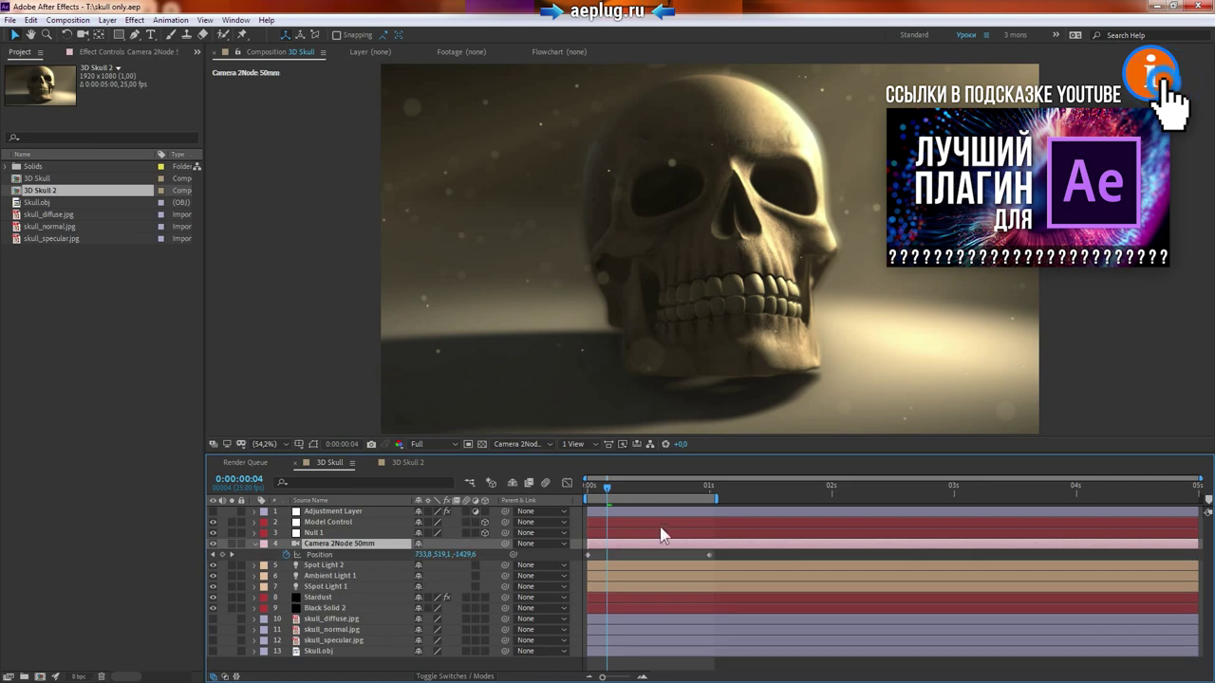
pyautogui.moveTo(607, 486); pyautogui.dragTo(694, 494)
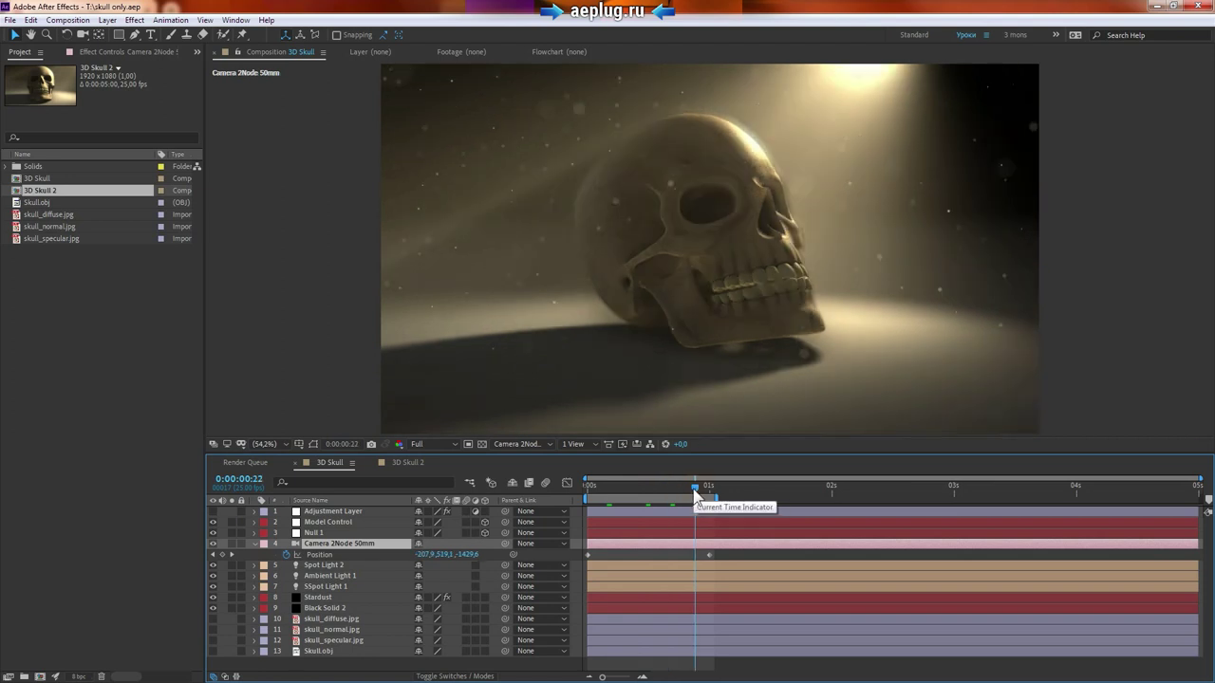
pyautogui.click(404, 463)
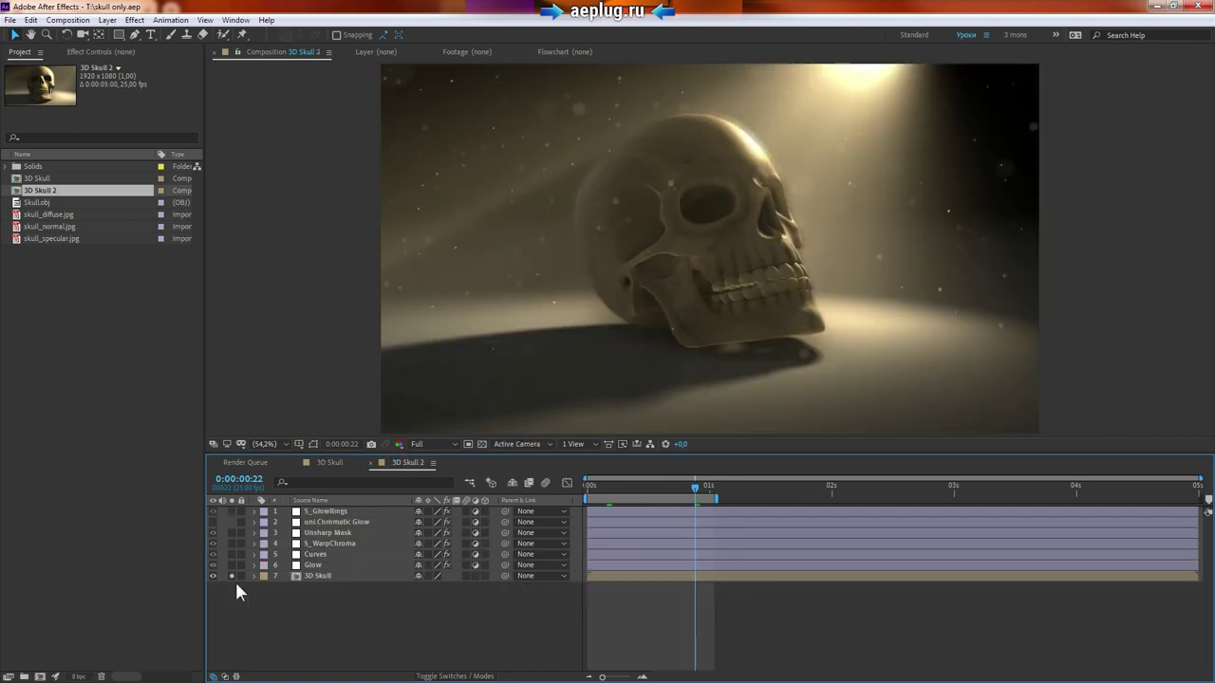
pyautogui.click(231, 576)
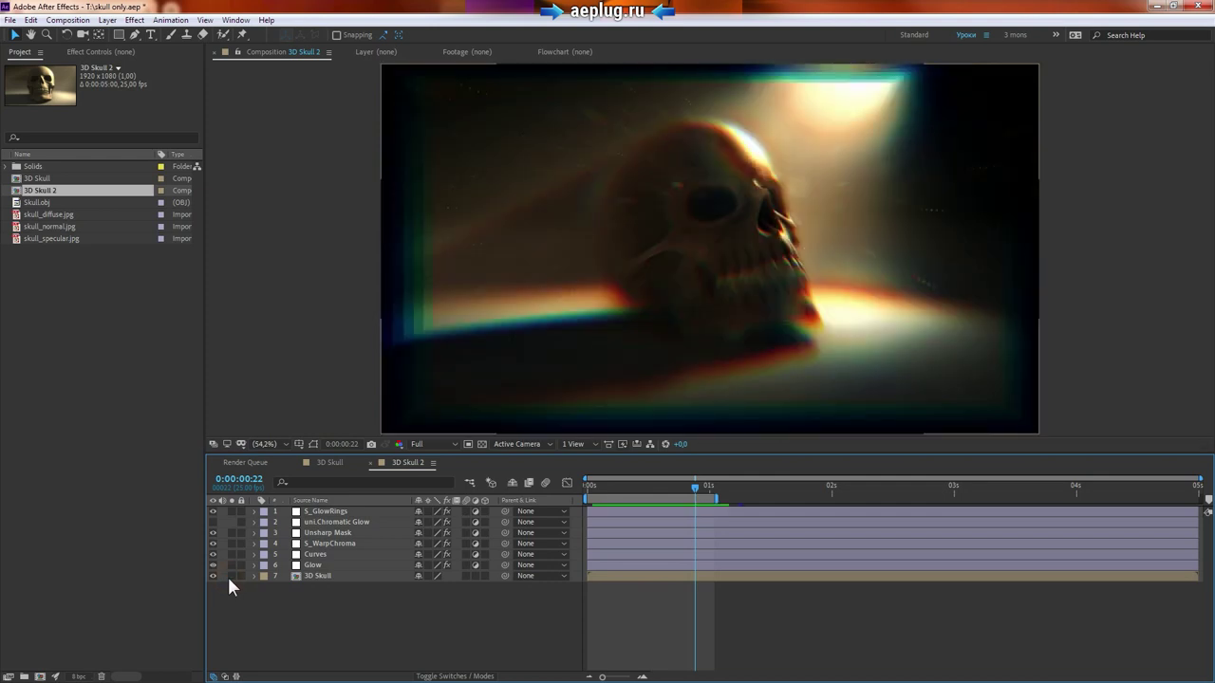
# Reset the Curves effect and bend it into a steep S-curve with two points
pyautogui.click(314, 555)
pyautogui.click(114, 51)
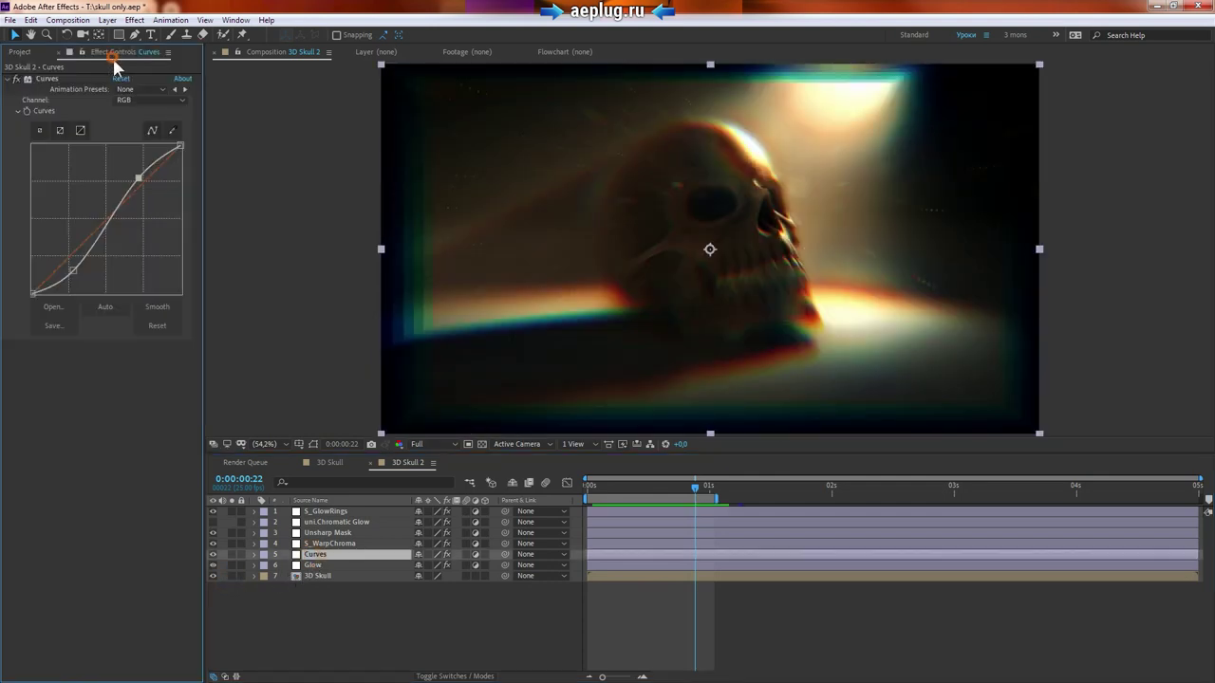
pyautogui.click(122, 78)
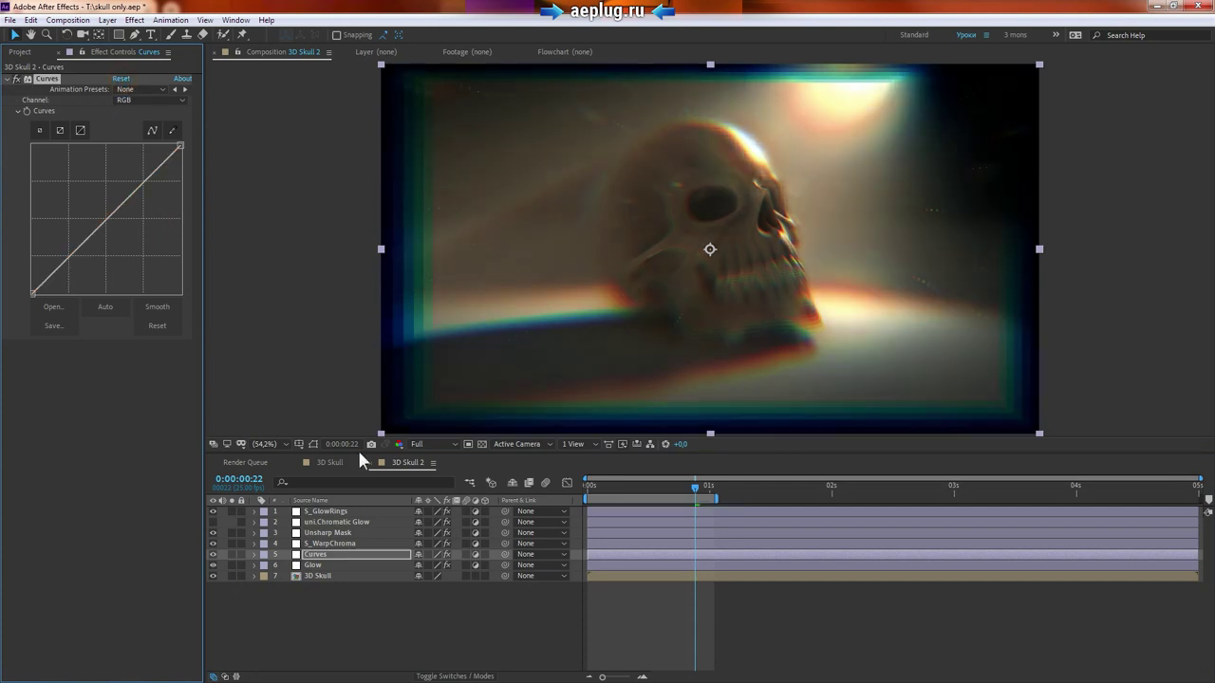
pyautogui.click(96, 200)
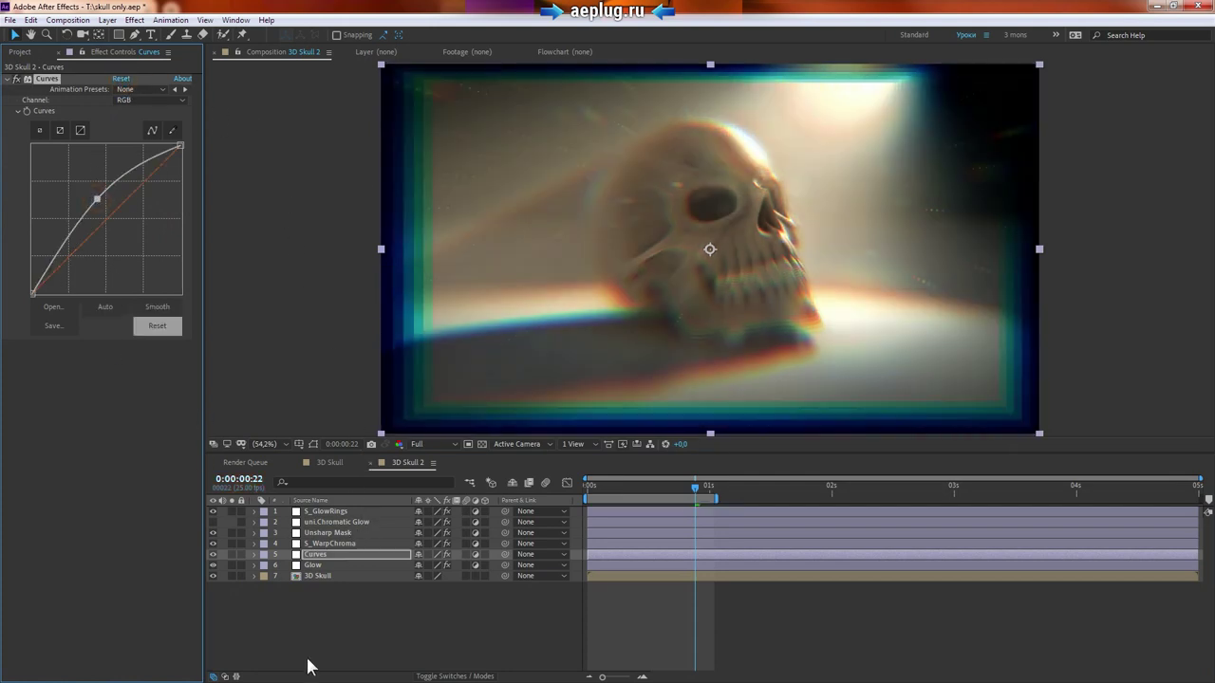
pyautogui.click(90, 219)
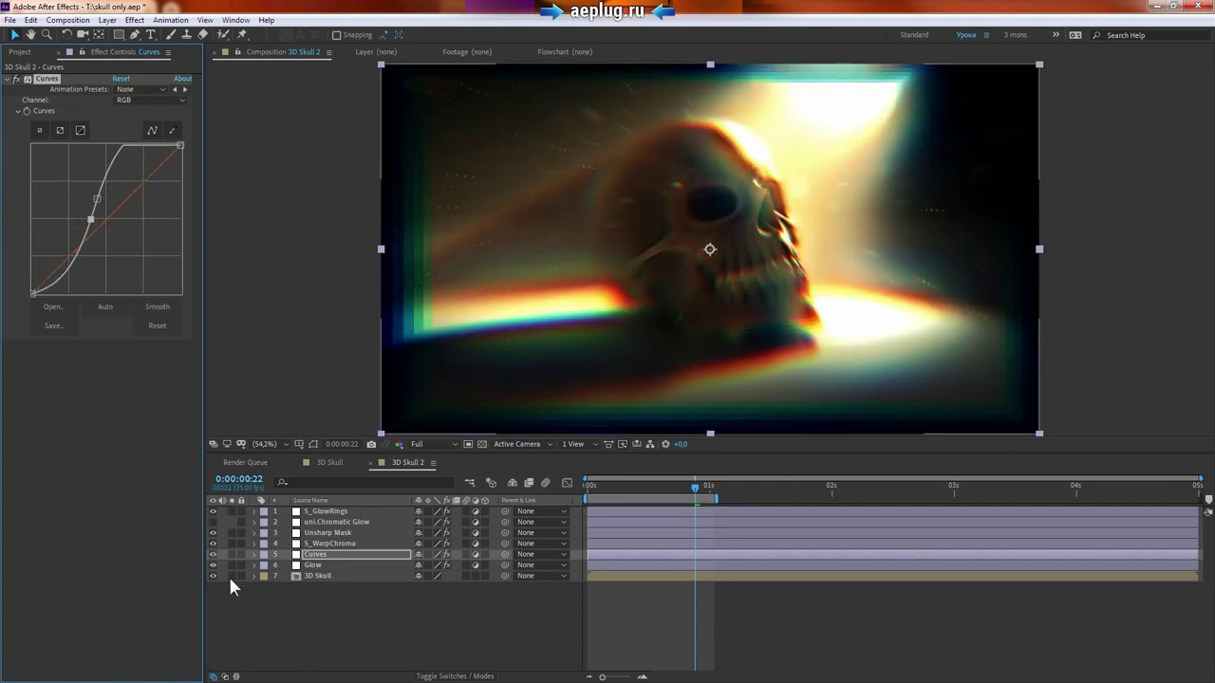
# Solo the 3D Skull layer again and return to the 3D Skull composition
pyautogui.click(230, 576)
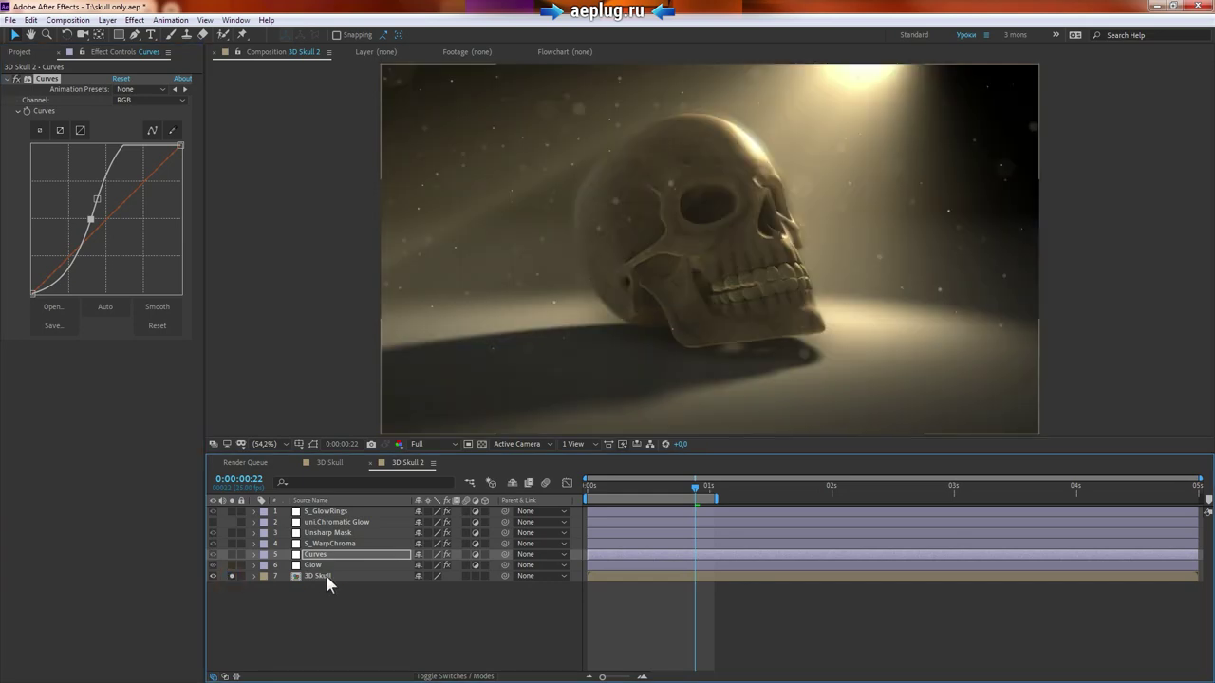
pyautogui.click(324, 462)
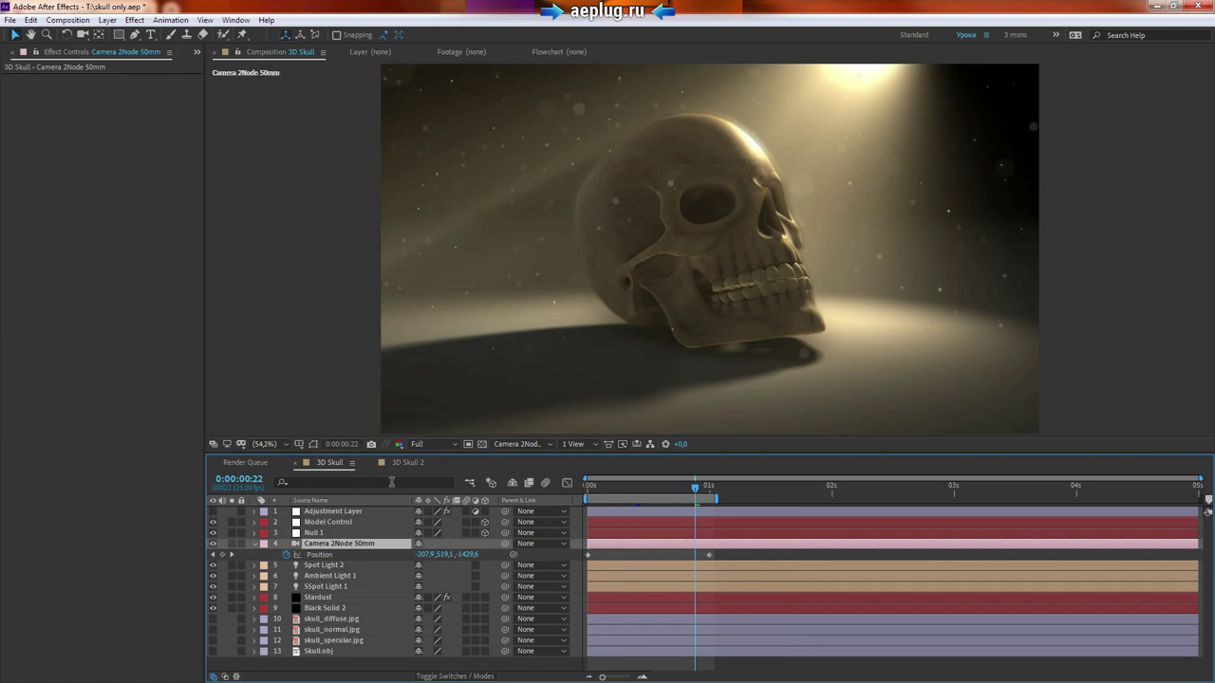
pyautogui.click(408, 465)
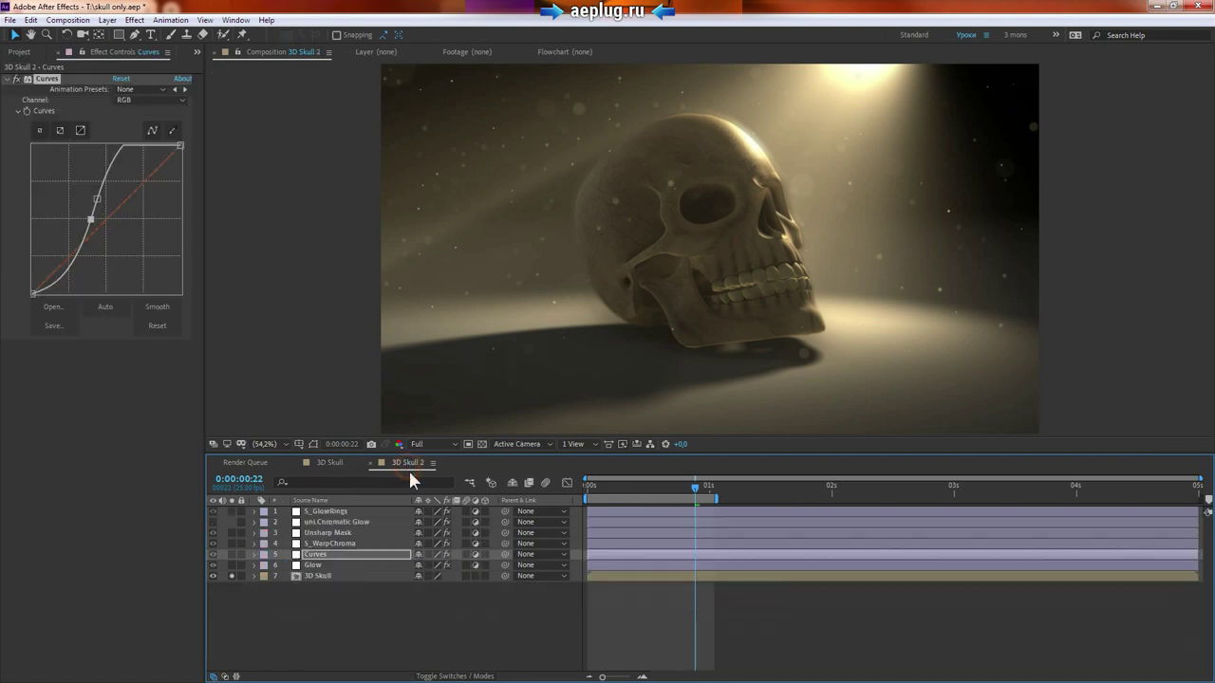
pyautogui.click(327, 575)
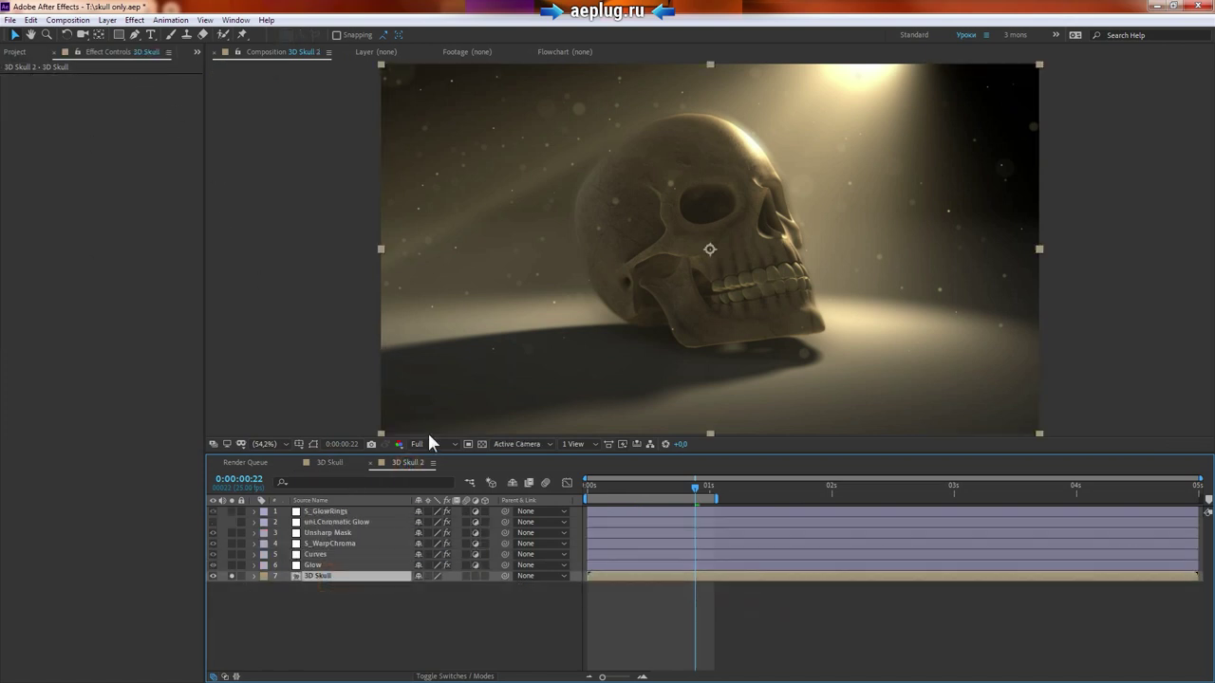
pyautogui.click(330, 463)
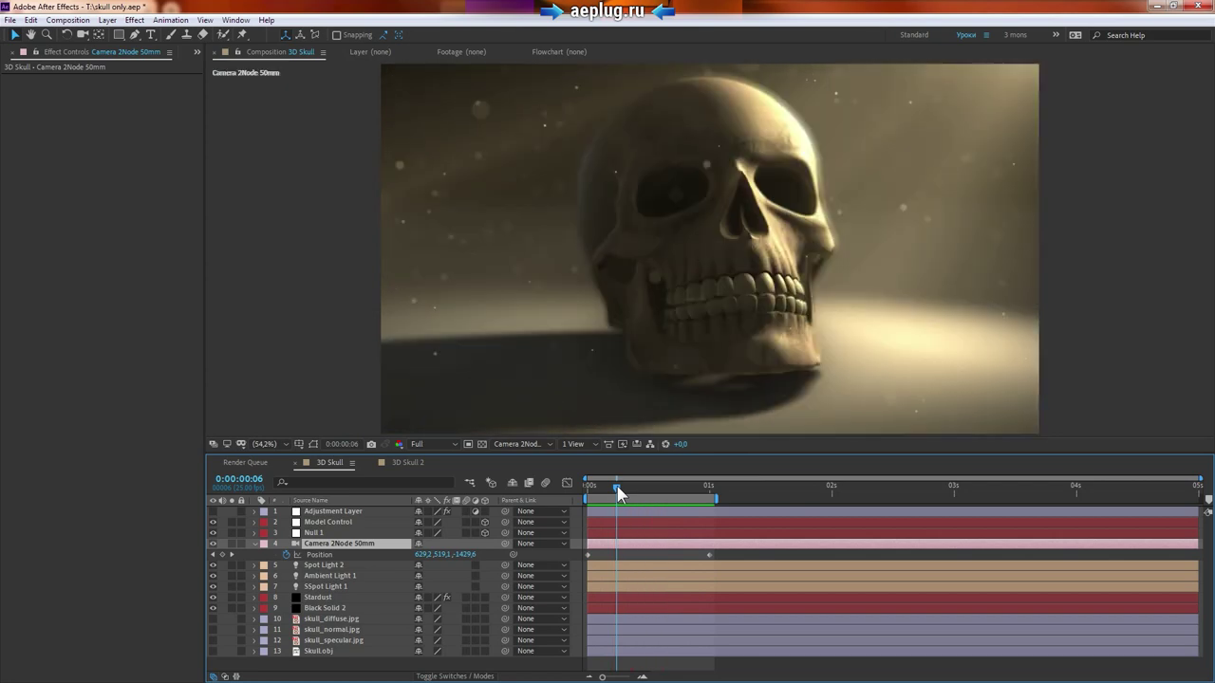
# In 3D Skull 2, check frames 3 and 12, hide layer handles and play a preview
pyautogui.click(394, 463)
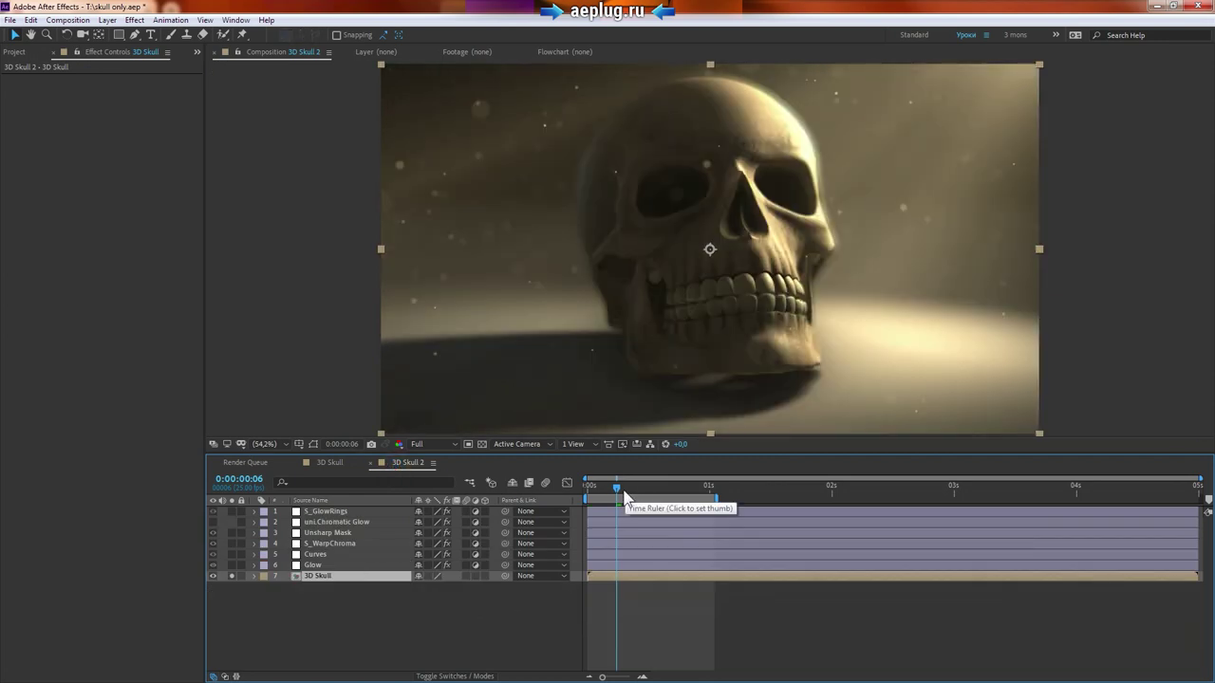
pyautogui.click(329, 468)
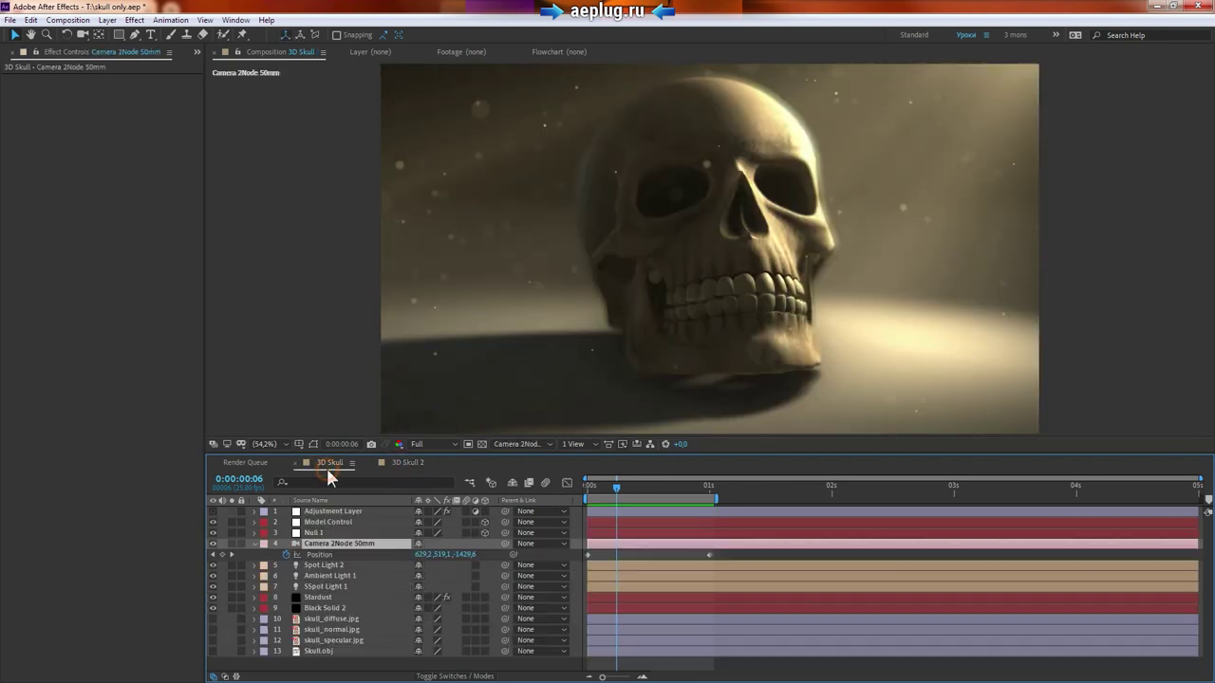
pyautogui.click(407, 465)
pyautogui.click(601, 488)
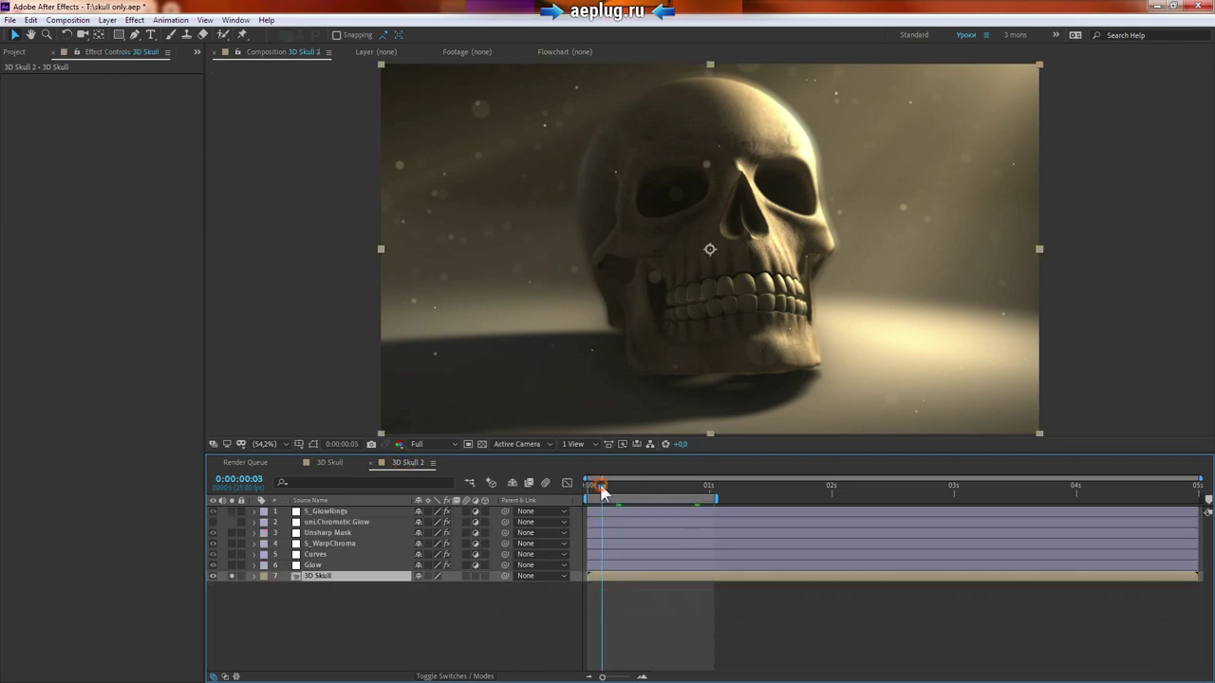
pyautogui.click(646, 494)
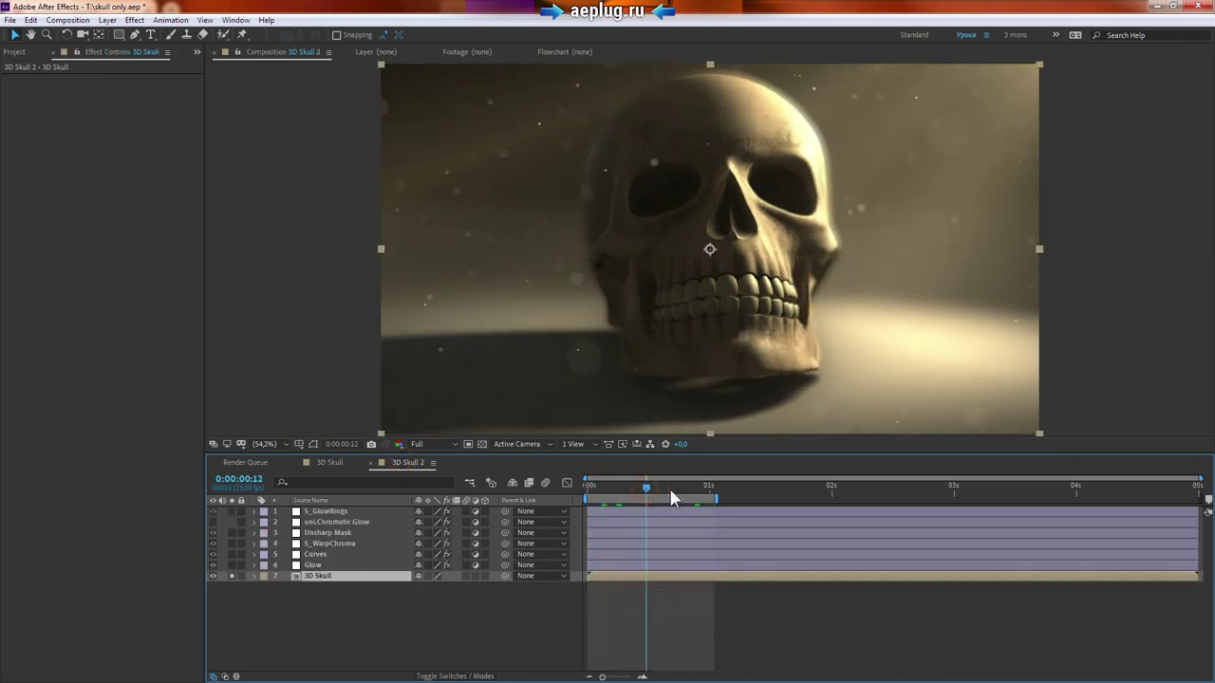
pyautogui.hotkey('ctrl', 'shift', 'h')
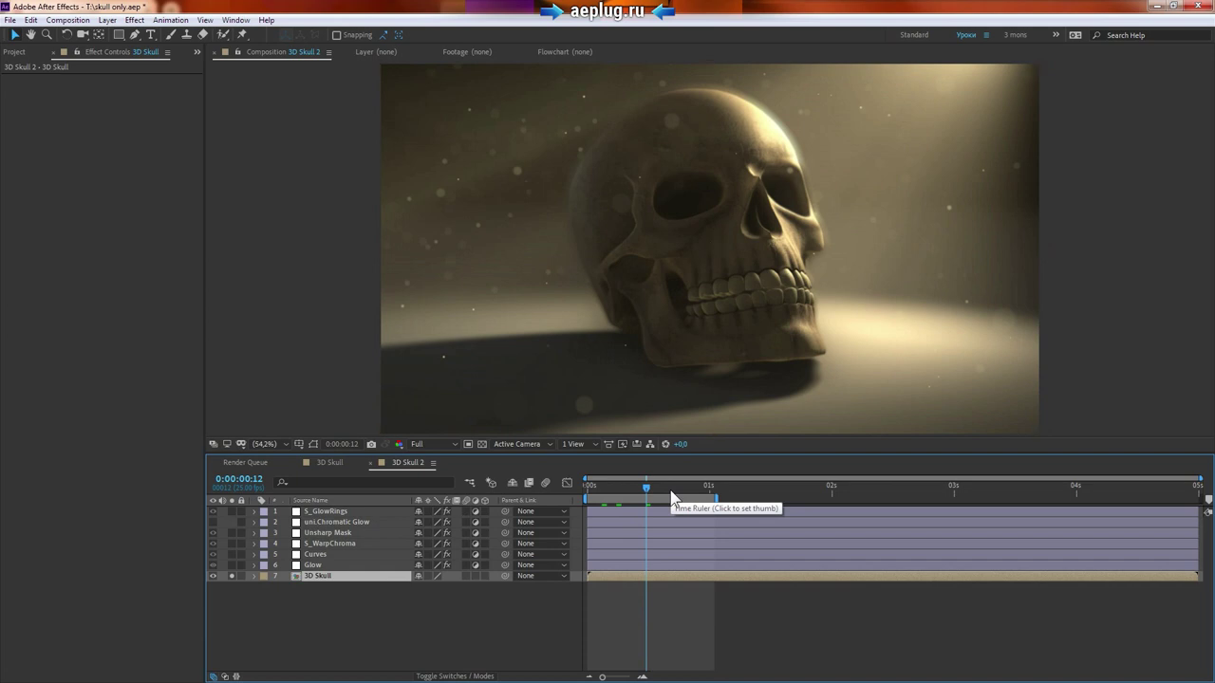
pyautogui.press('space')
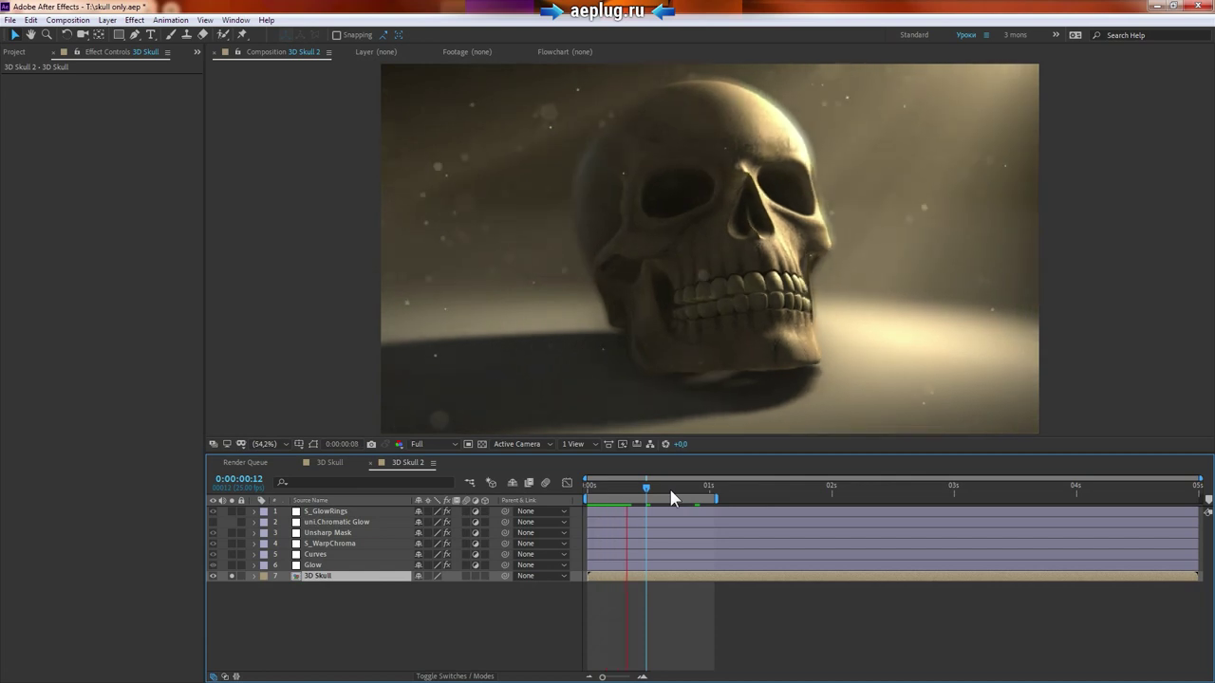
# Return to 3D Skull 2 and set the current time to 0:00:00:20
pyautogui.click(329, 464)
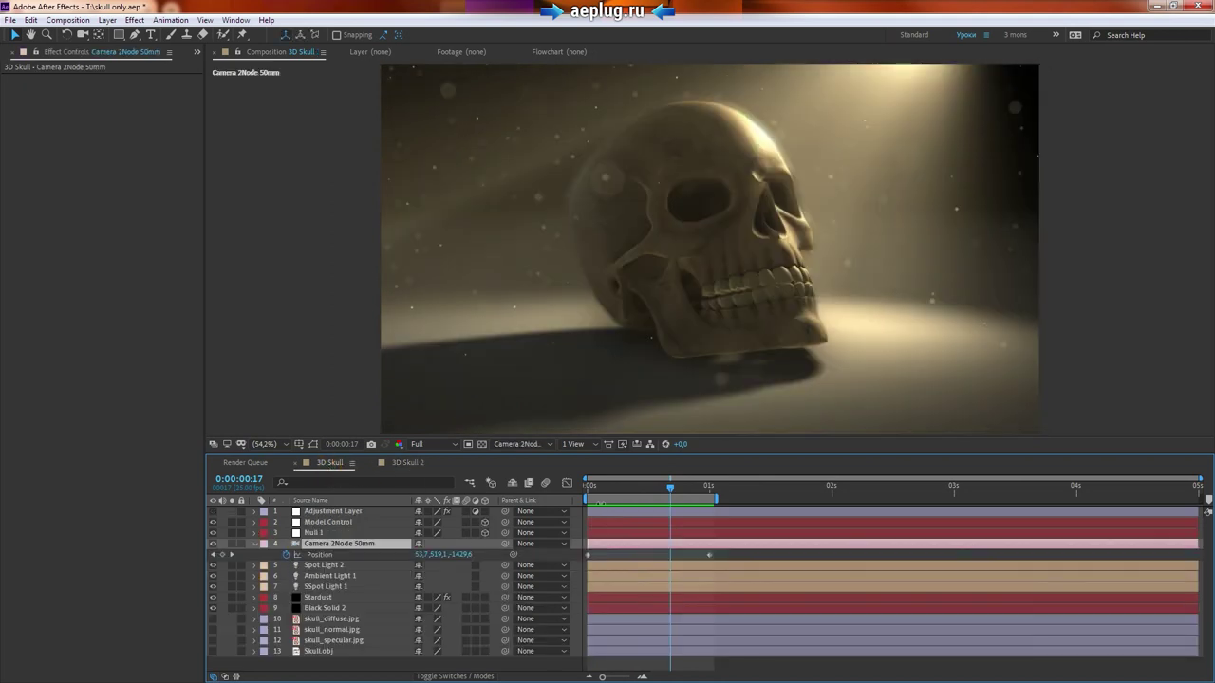
pyautogui.click(405, 462)
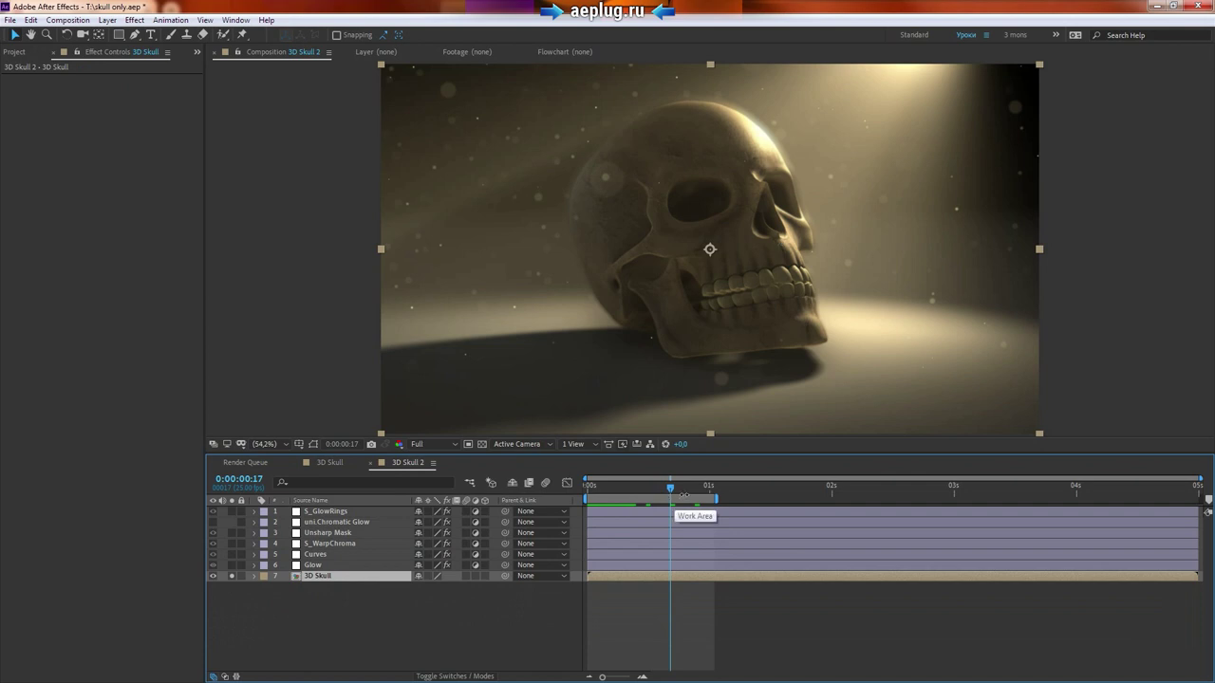
pyautogui.click(685, 488)
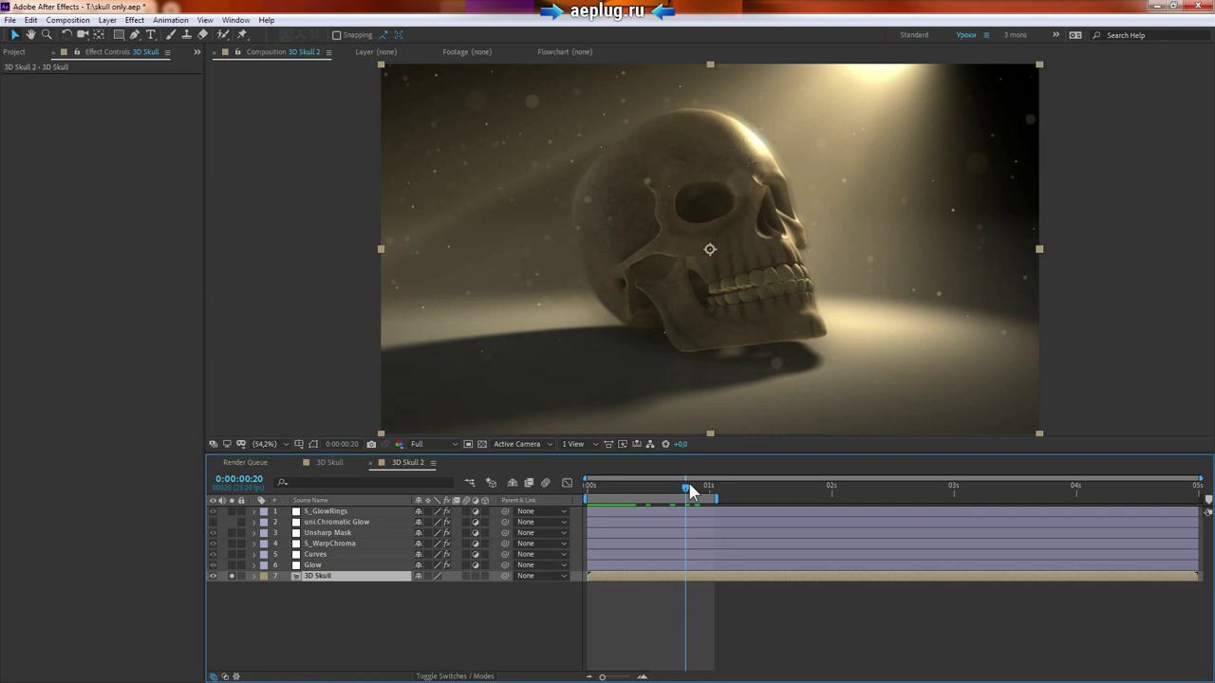
# Unsolo the 3D Skull layer, preview the glow effects, then go back to 3D Skull at frame 12
pyautogui.click(231, 575)
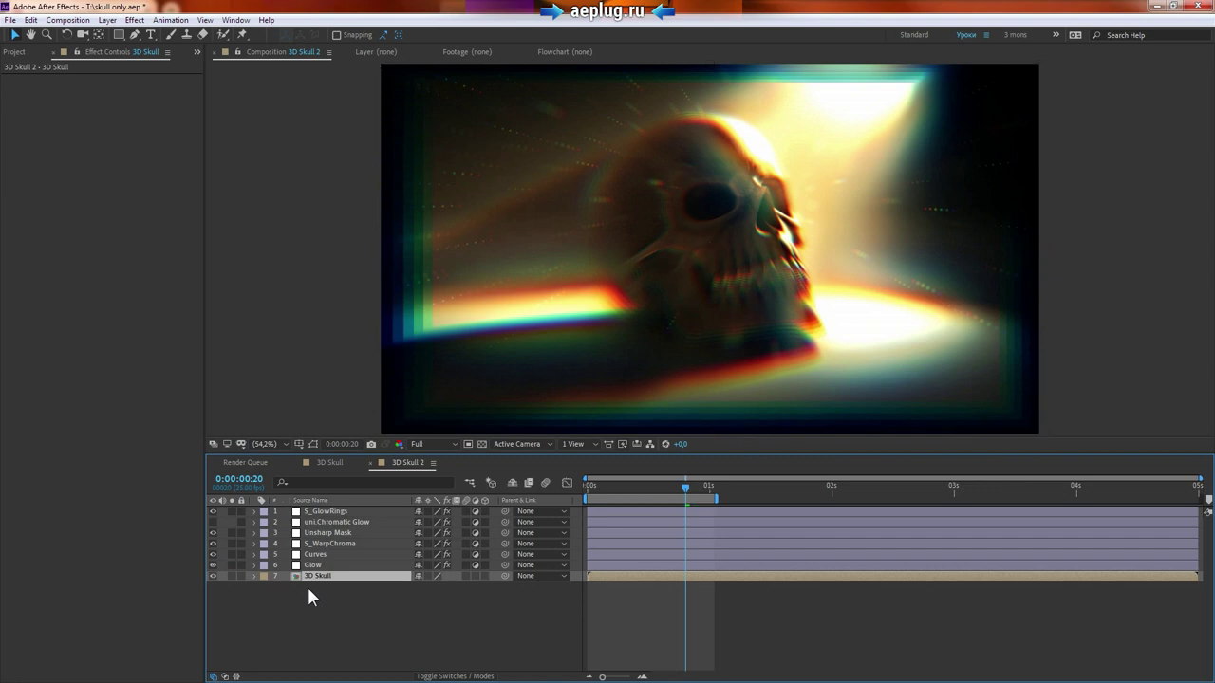
pyautogui.press('space')
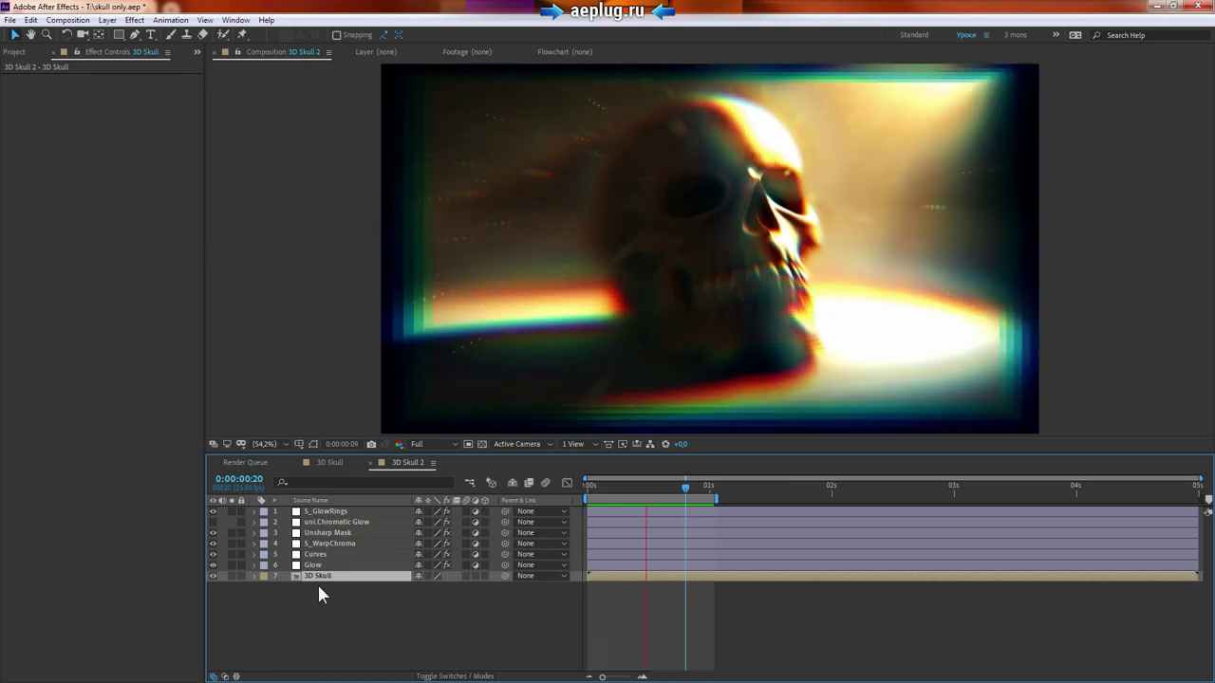
pyautogui.press('space')
pyautogui.click(647, 482)
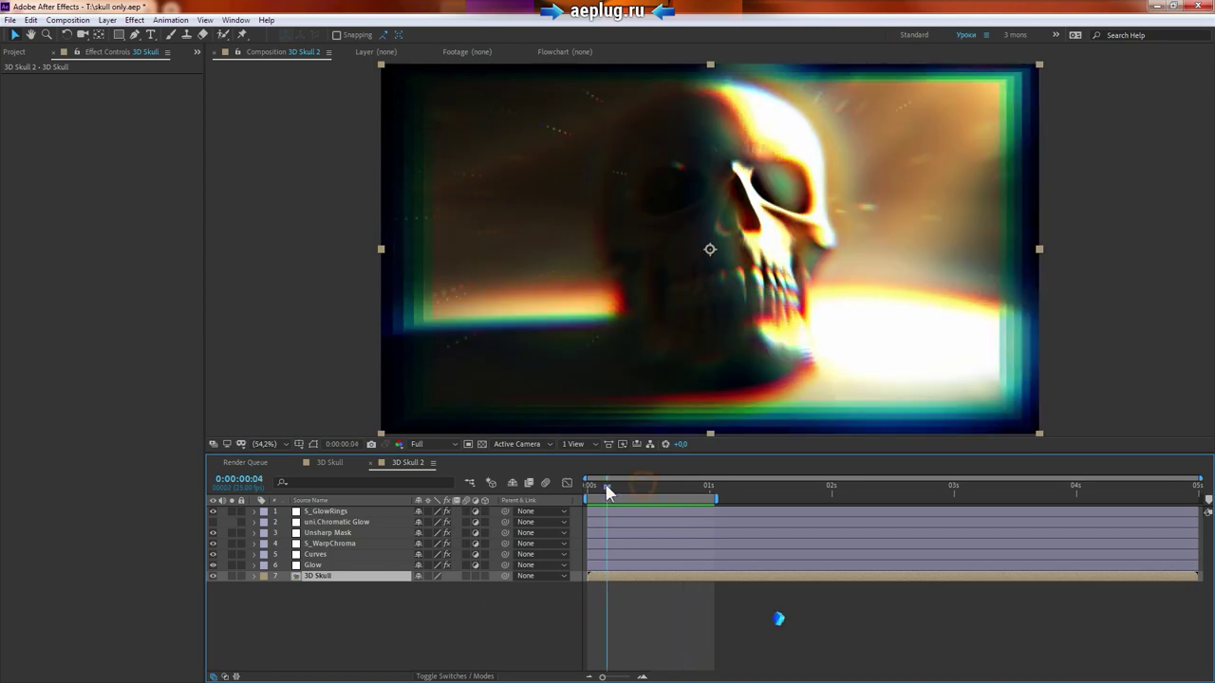
pyautogui.click(328, 462)
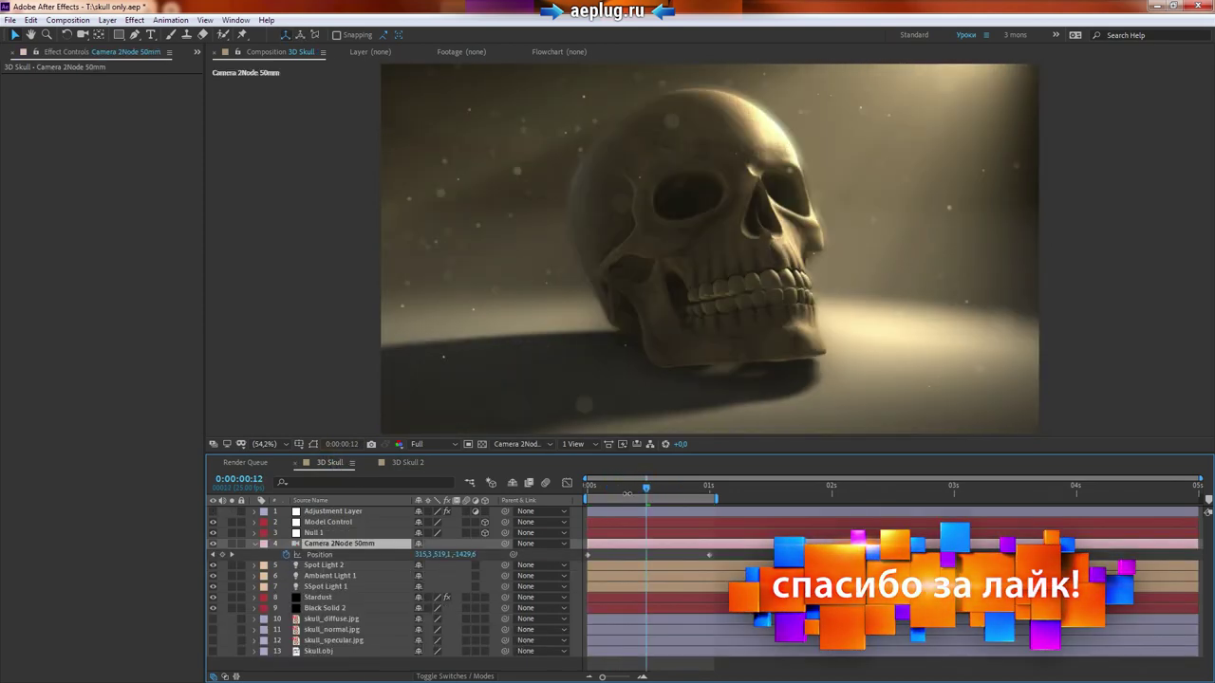
# Go to frame 5 and check the 150 GB disk cache setting unchanged, then return to 3D Skull 2
pyautogui.click(613, 486)
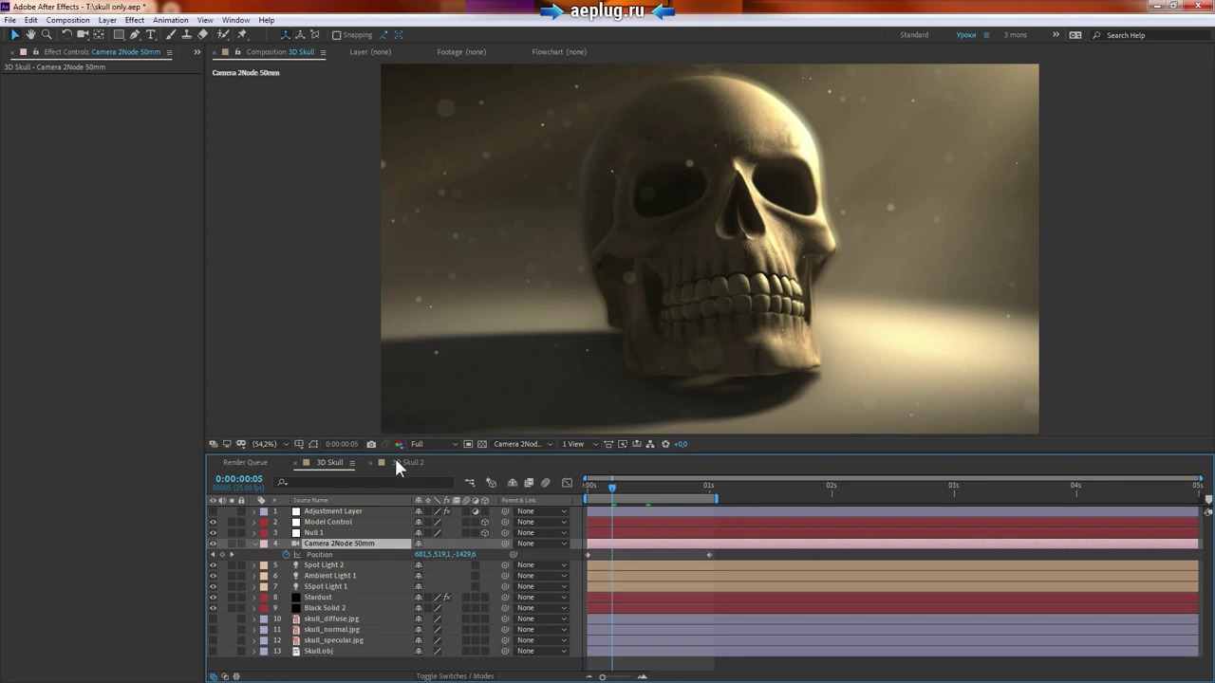
pyautogui.click(31, 20)
pyautogui.moveTo(116, 377)
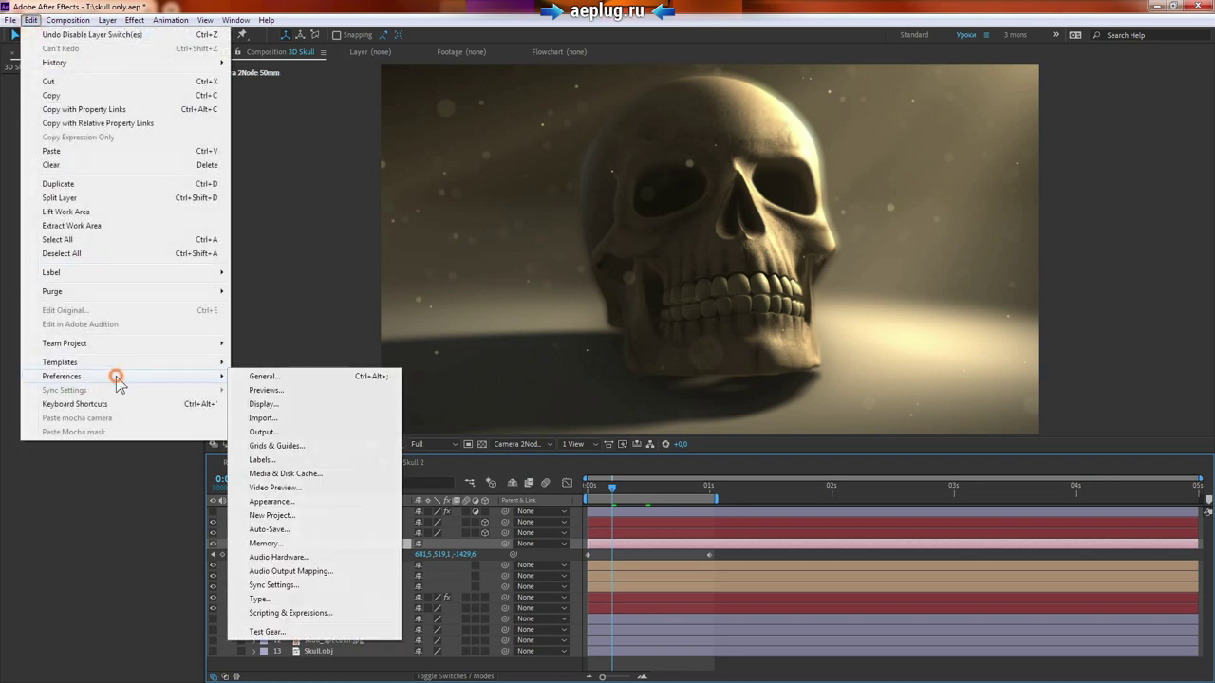
pyautogui.click(326, 471)
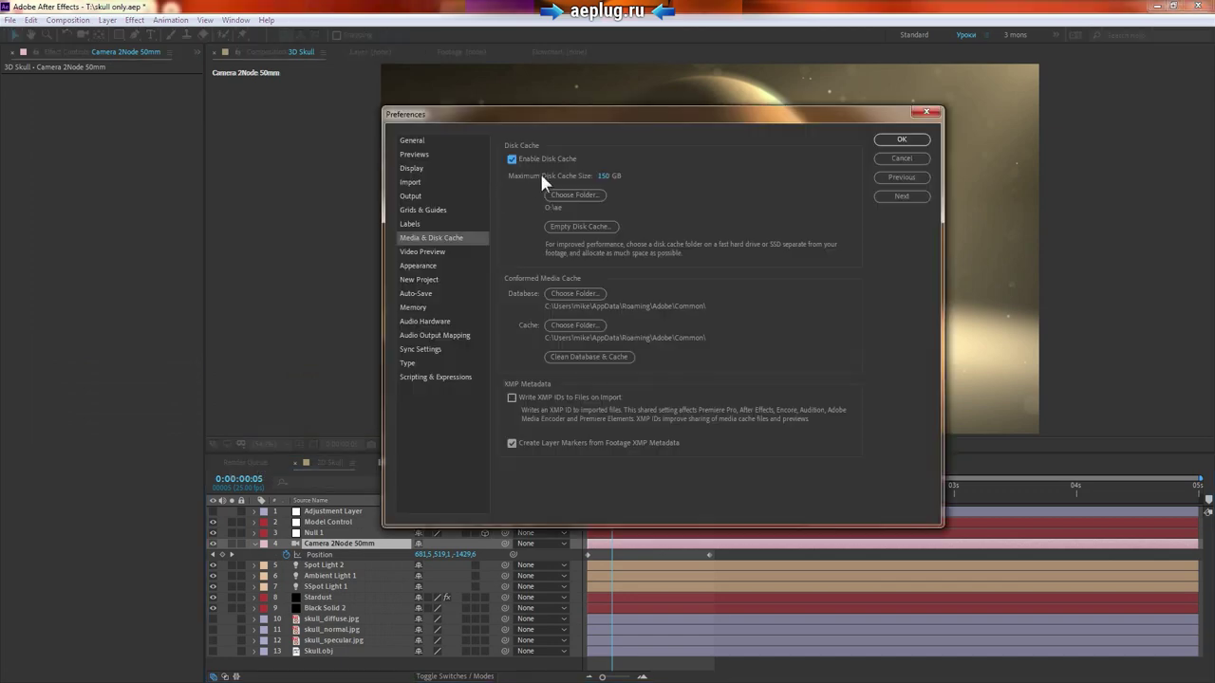
pyautogui.click(901, 160)
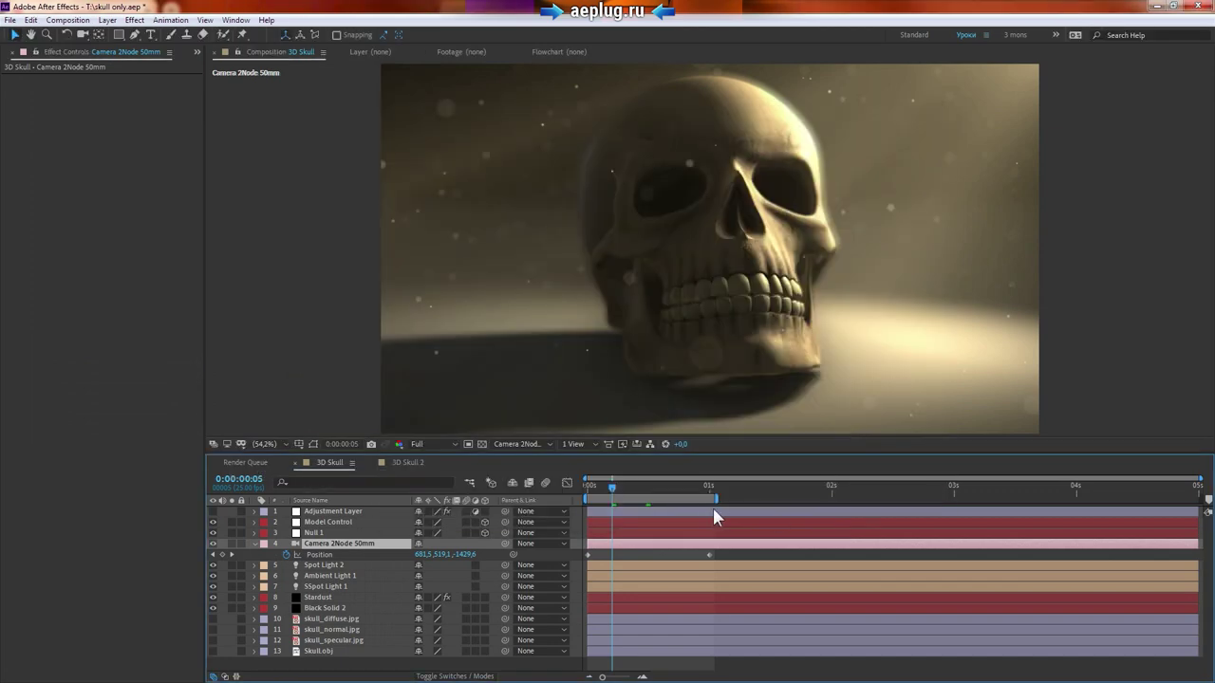
pyautogui.click(418, 463)
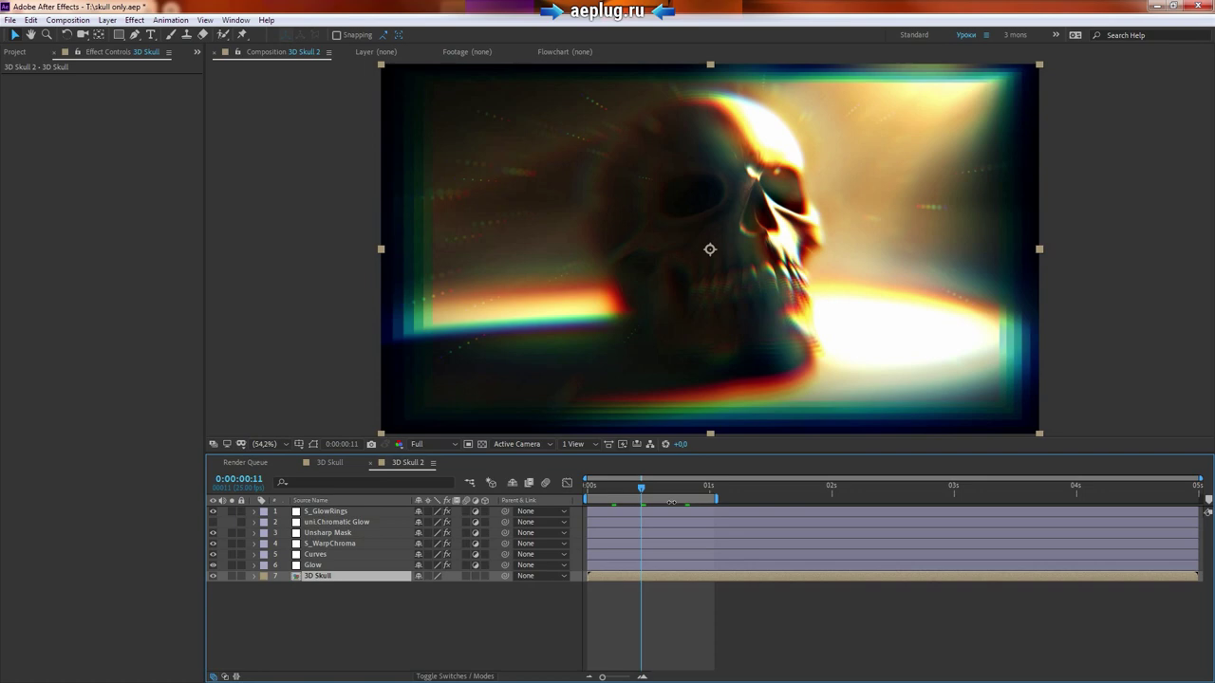
# Preview 3D Skull 2 with layer handles hidden and the Info panel showing 26 frames cached in realtime
pyautogui.hotkey('ctrl', 'shift', 'h')
pyautogui.press('space')
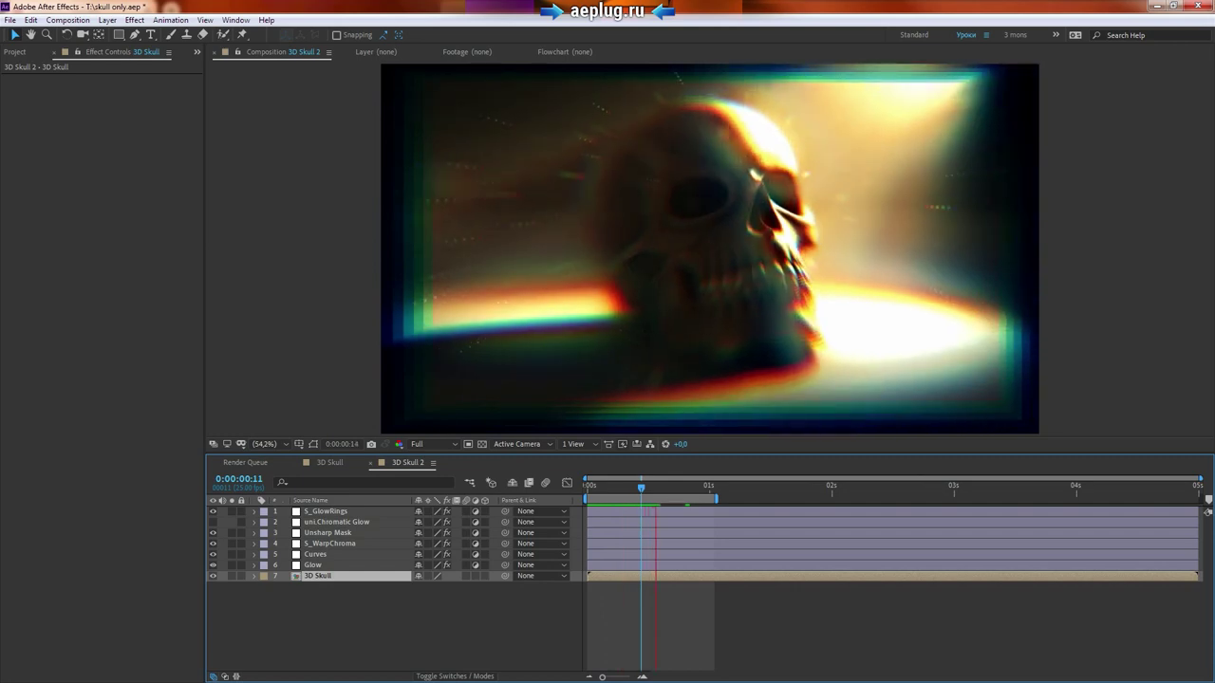
pyautogui.hotkey('ctrl', '2')
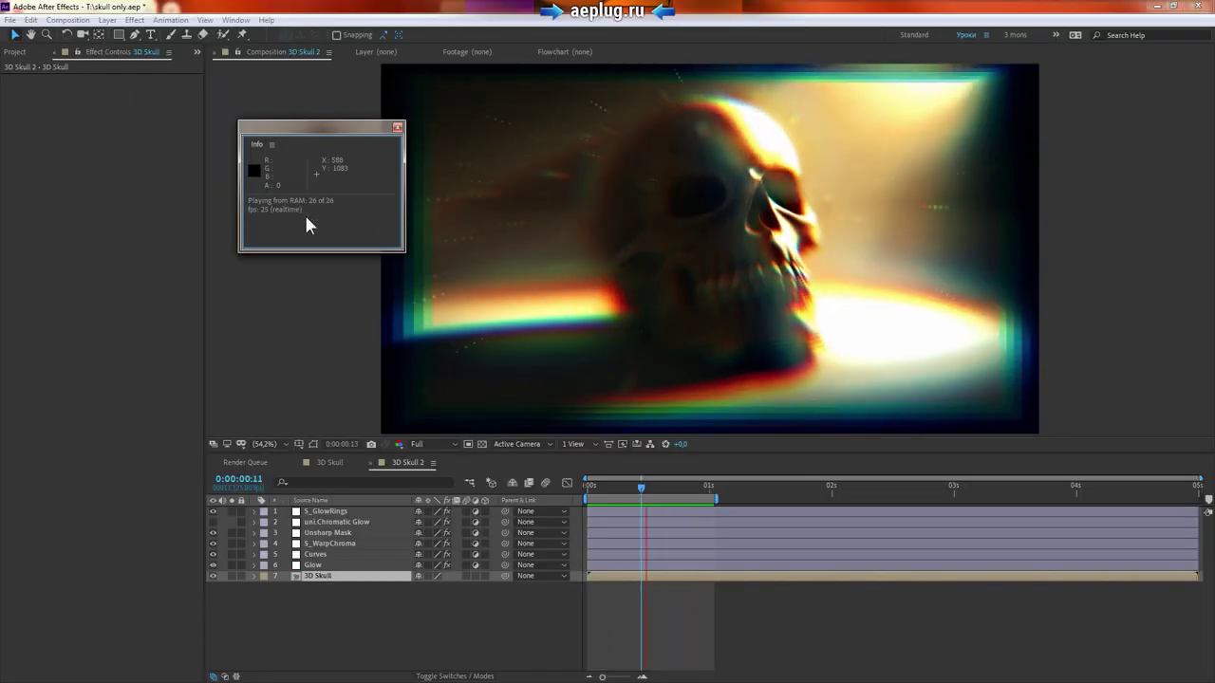
pyautogui.click(350, 126)
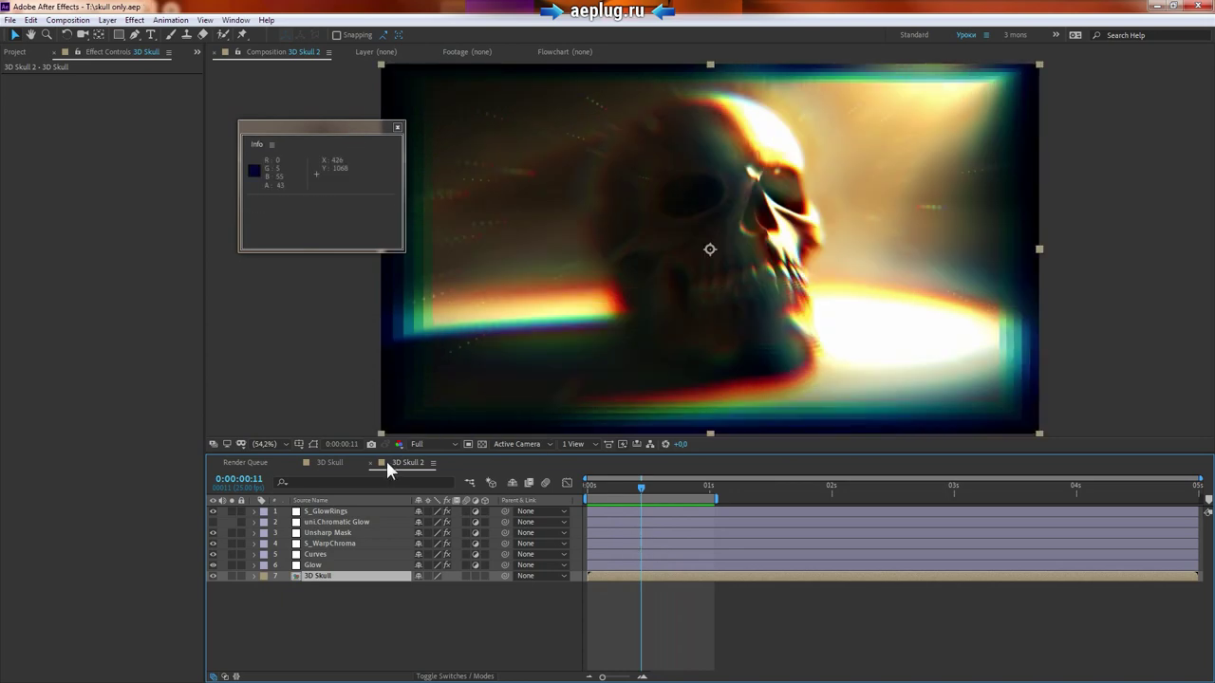
pyautogui.click(9, 20)
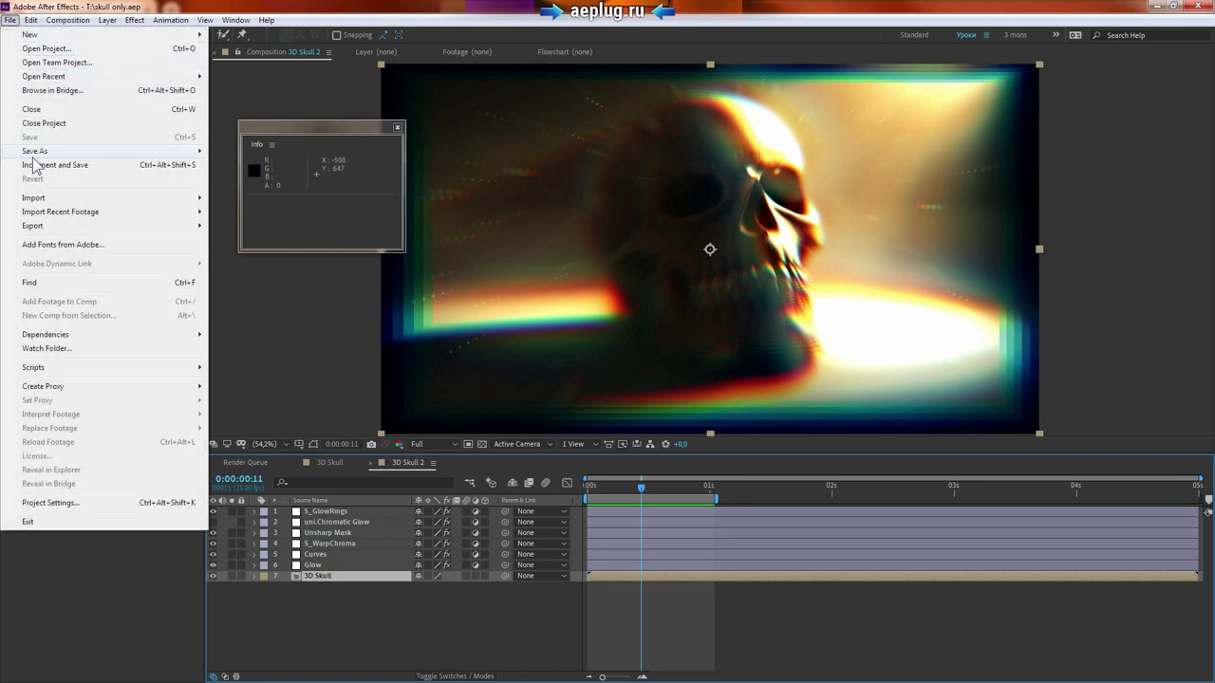
# Close the skull project, purge all memory, and reopen skull only.aep
pyautogui.click(46, 125)
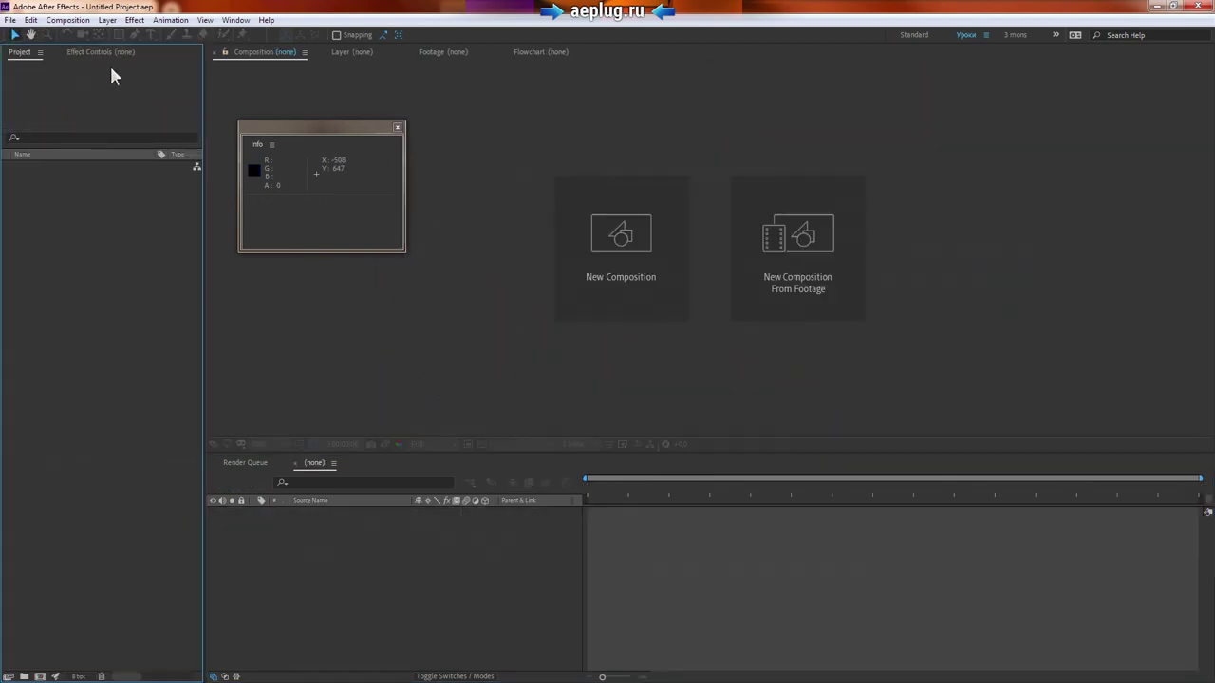
pyautogui.click(31, 20)
pyautogui.moveTo(79, 292)
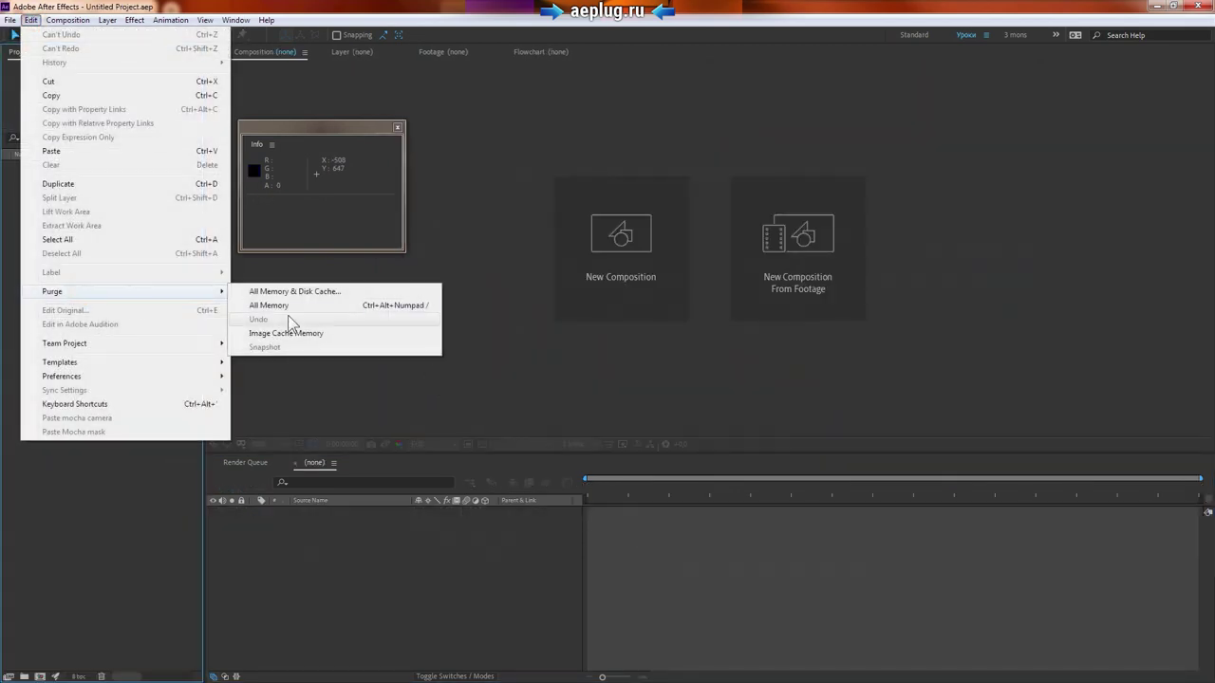
pyautogui.click(297, 307)
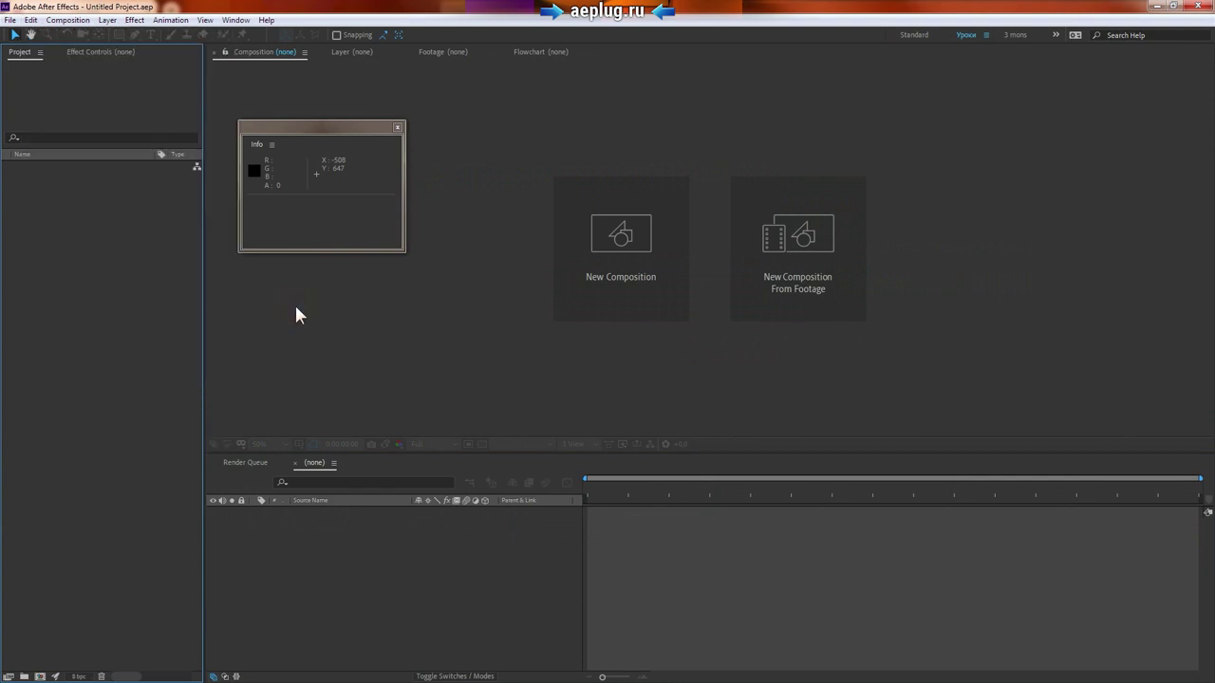
pyautogui.hotkey('ctrl', 'alt', 'shift', 'p')
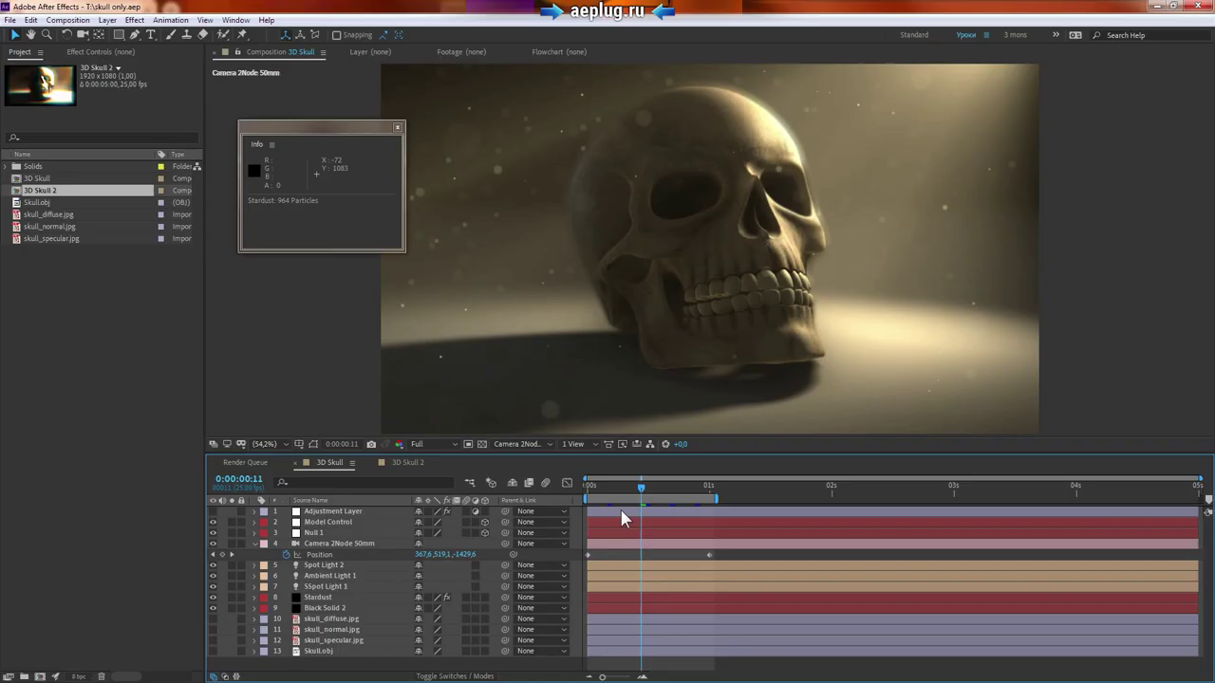
# Preview the 3D Skull compositions to cache frames again, then type 'ормозит' into the YouTube channel search
pyautogui.click(407, 463)
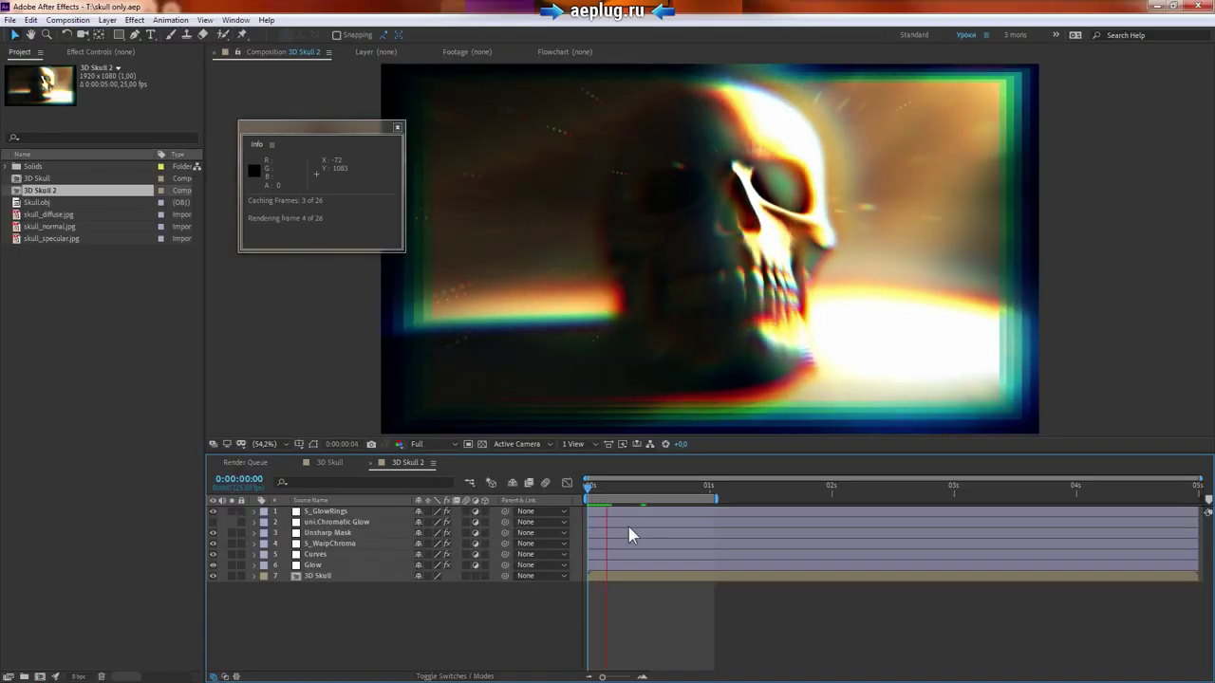
pyautogui.click(330, 463)
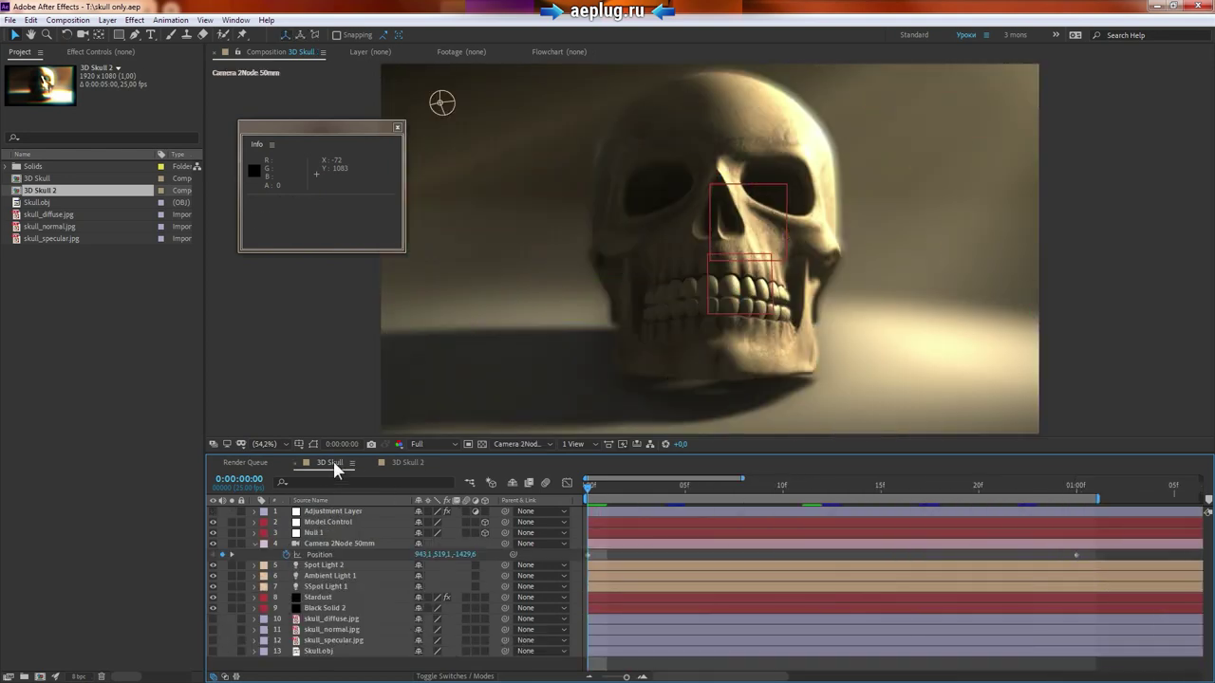
pyautogui.press('space')
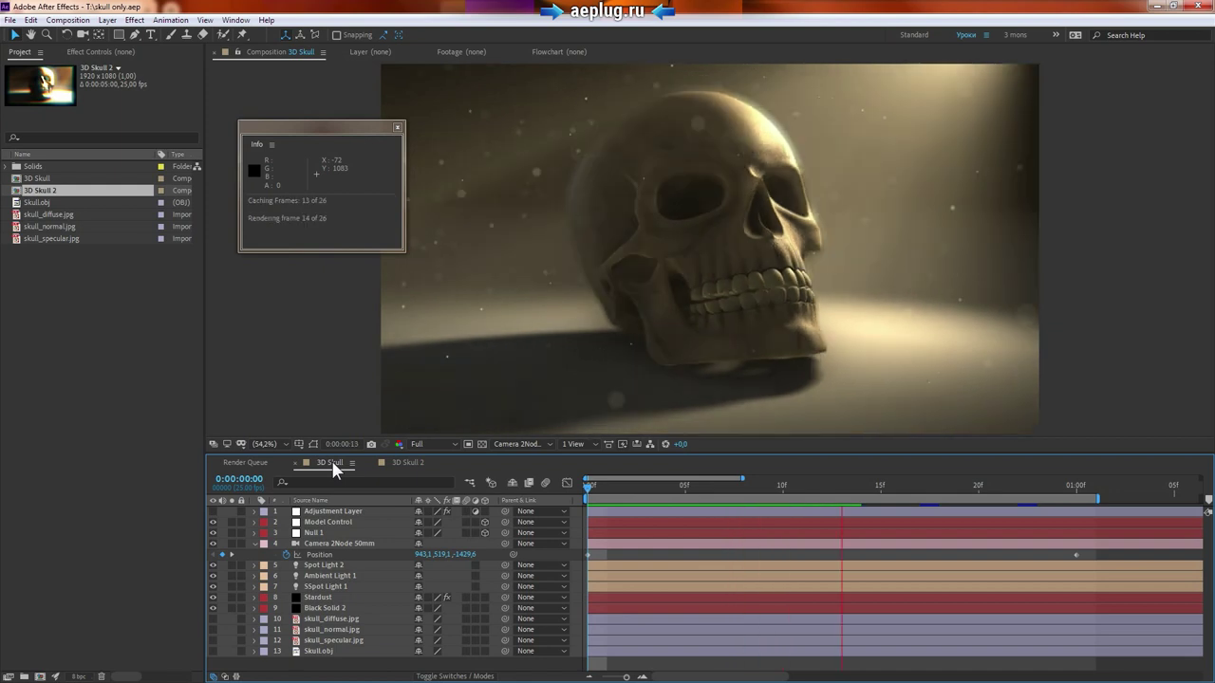
pyautogui.write('орм')
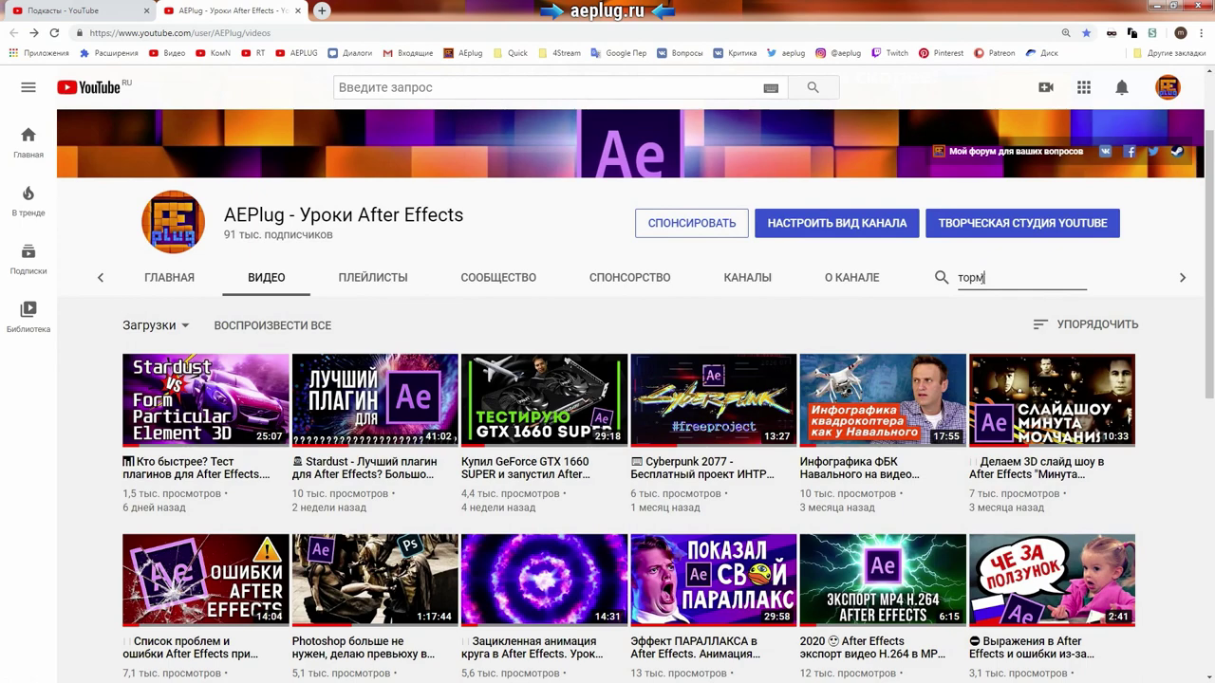
pyautogui.write('о')
pyautogui.write('зит')
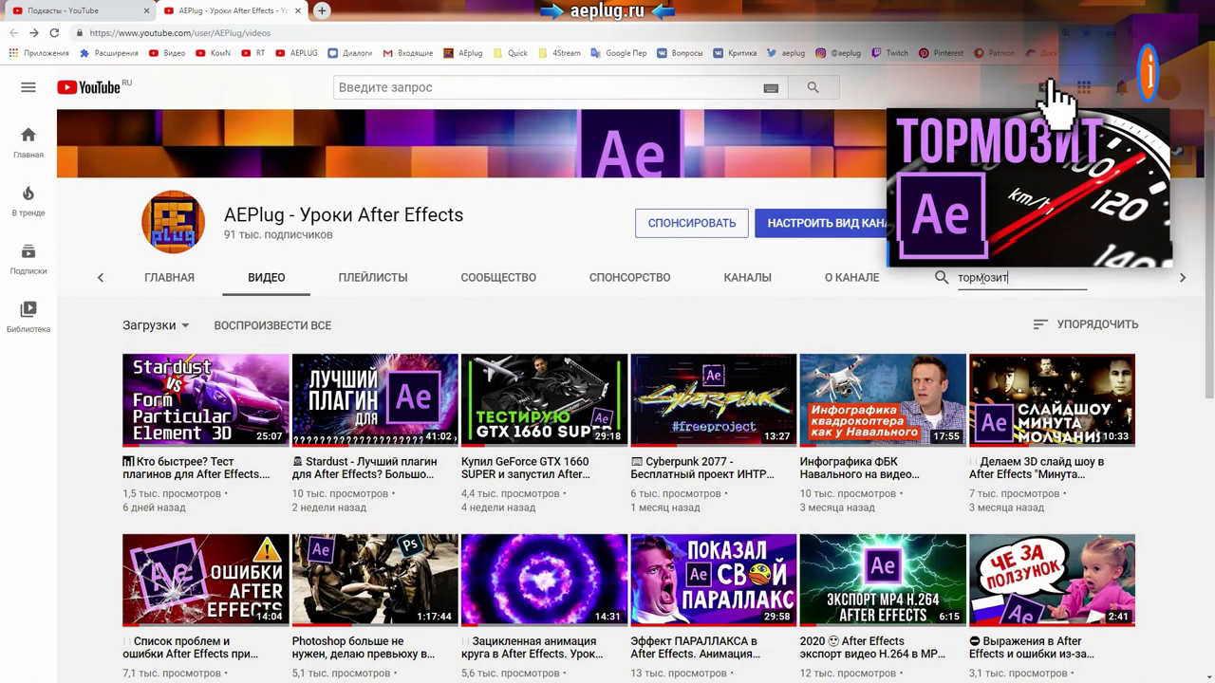
# Run the channel search for 'тормозит' and scroll through the matching videos
pyautogui.press('Return')
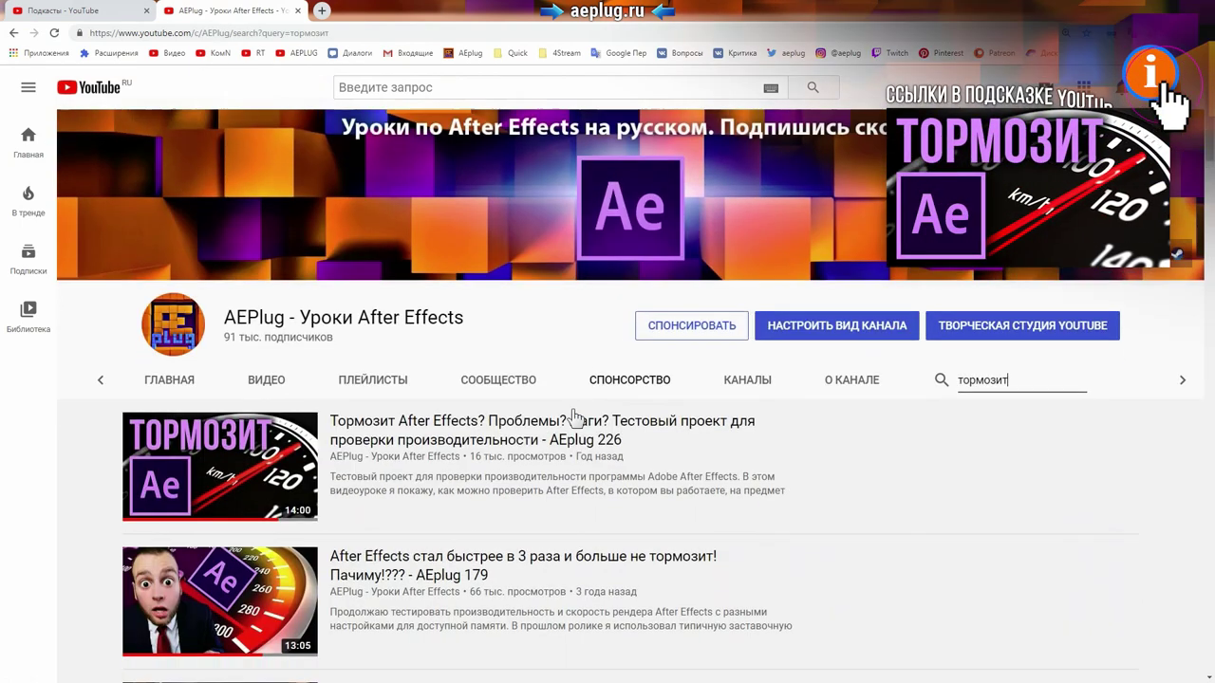
pyautogui.scroll(-2, 576, 418)
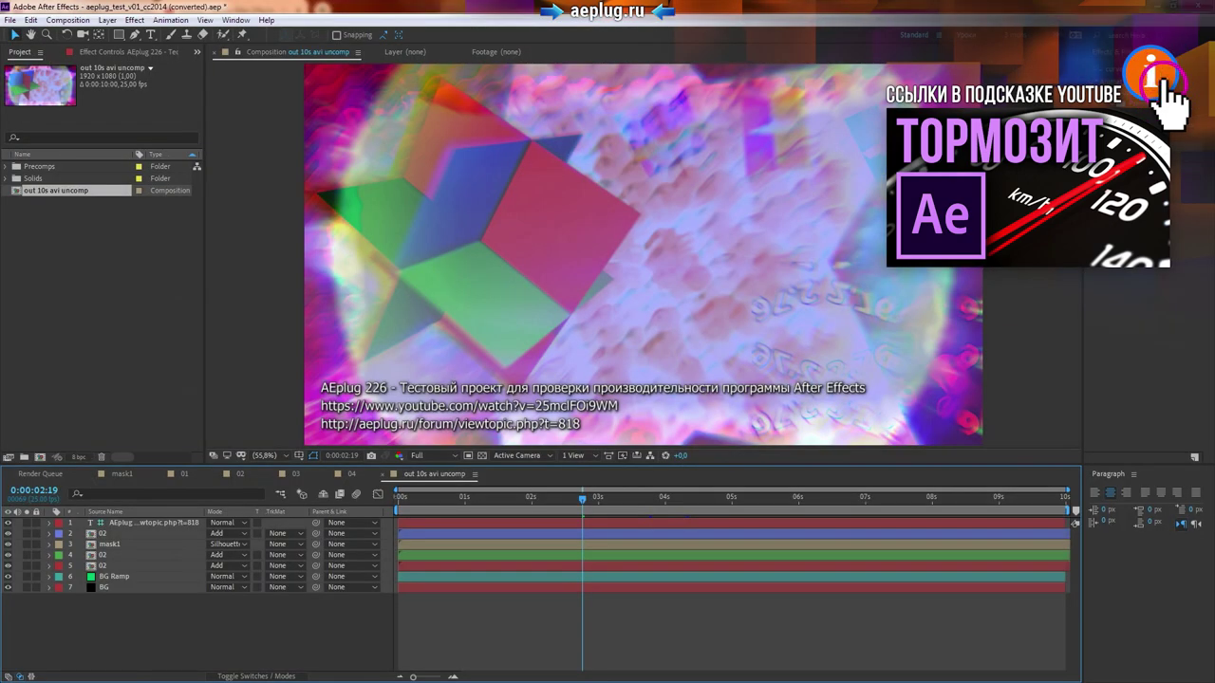
# Open the 02 precomp, preview it near 5 seconds, then go back up to out 10s avi uncomp
pyautogui.click(163, 522)
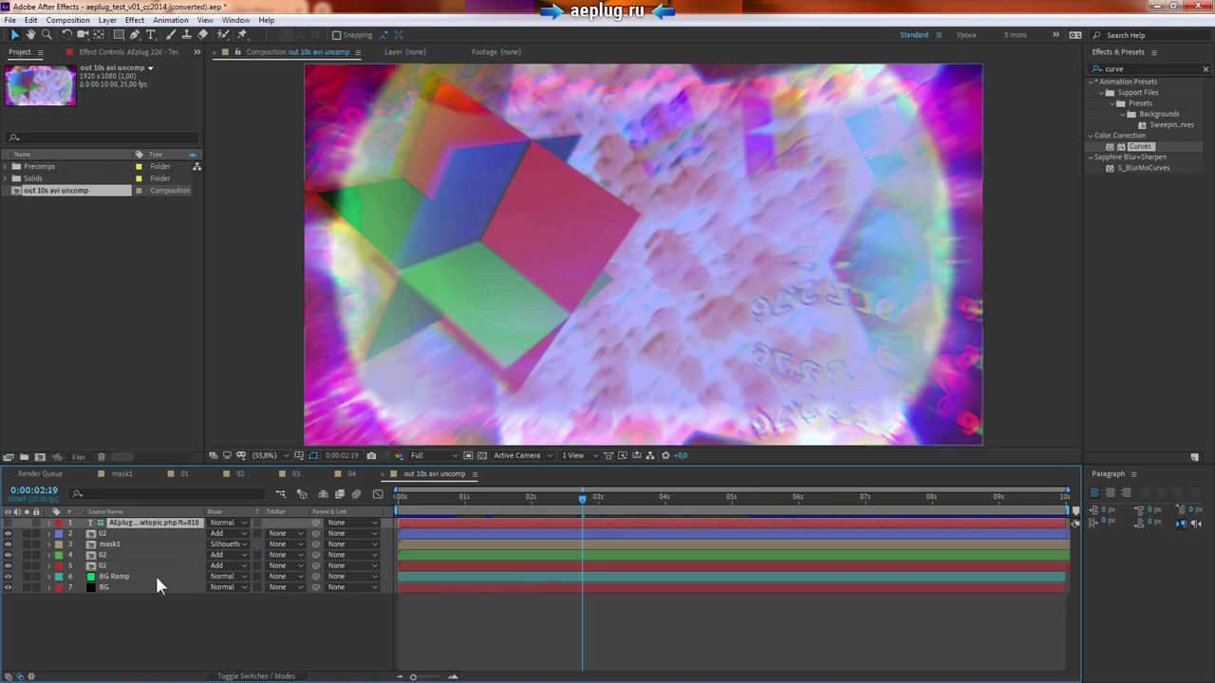
pyautogui.doubleClick(120, 560)
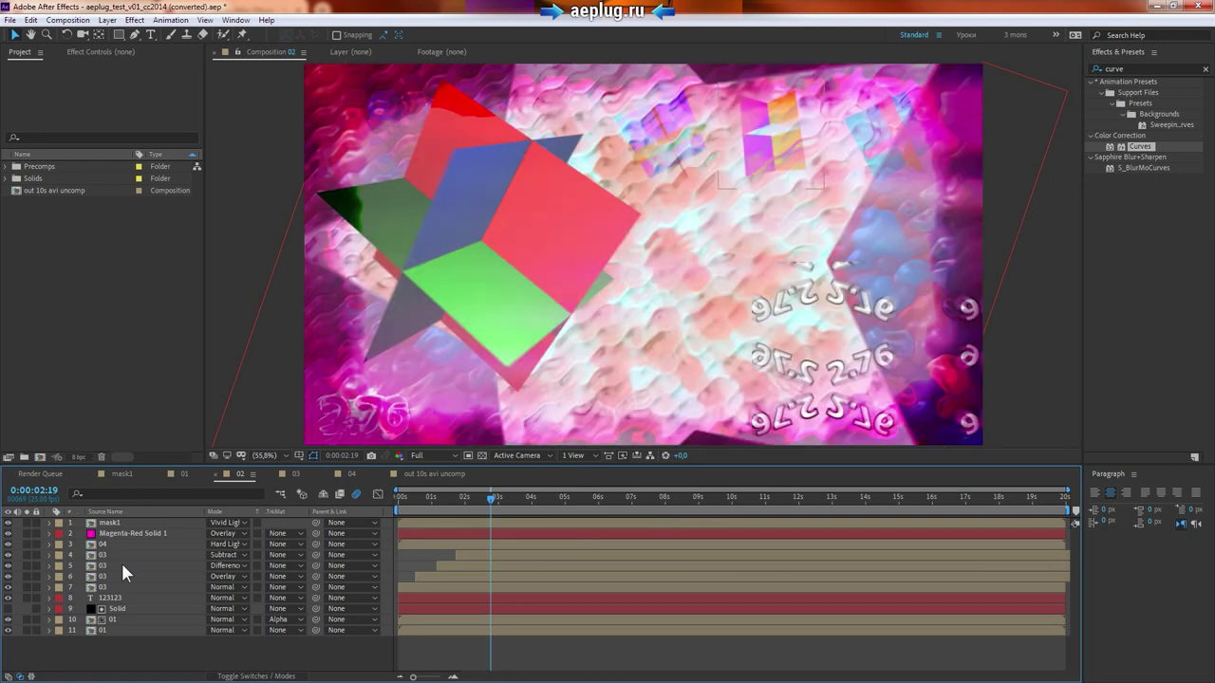
pyautogui.click(567, 501)
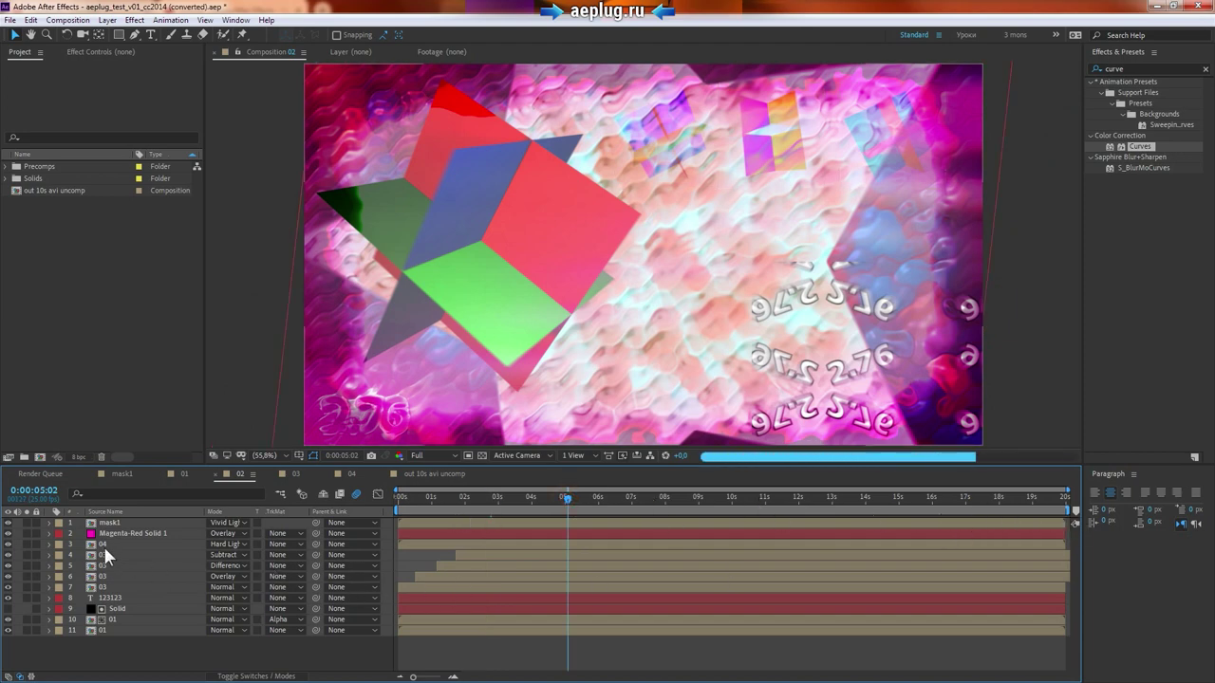
pyautogui.hotkey('ctrl', 'alt', 'shift', 'Up')
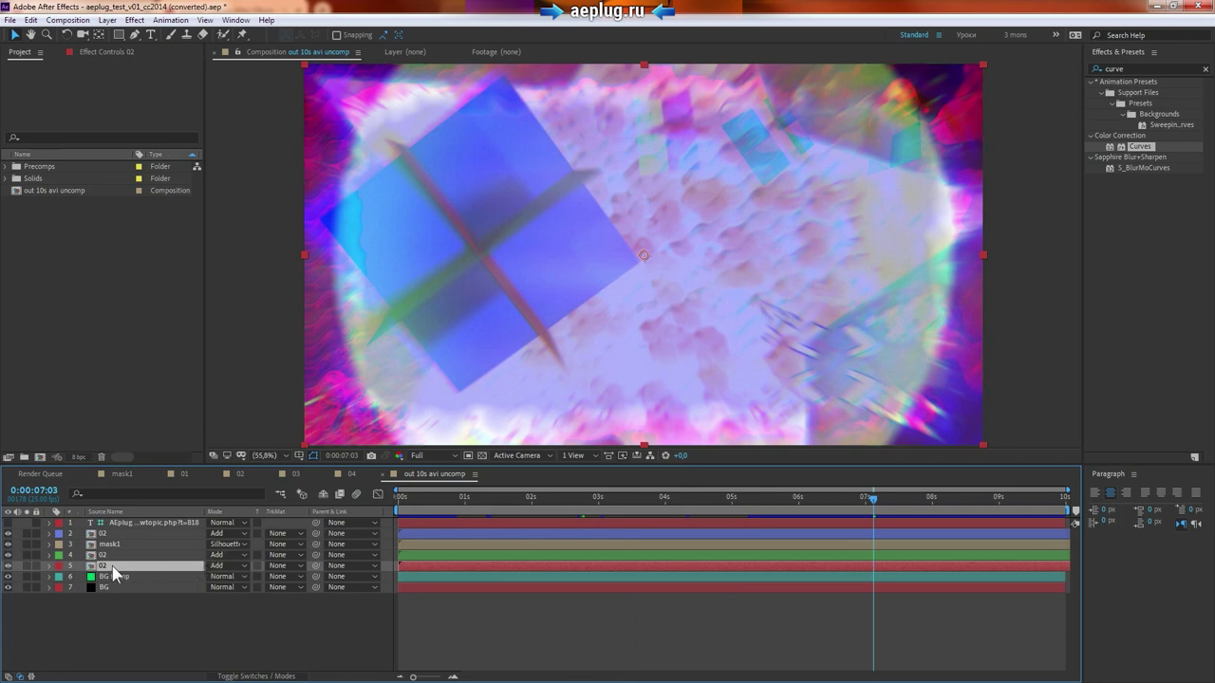
# Look at the 03 composition and reopen 02, returning to out 10s avi uncomp each time
pyautogui.click(294, 473)
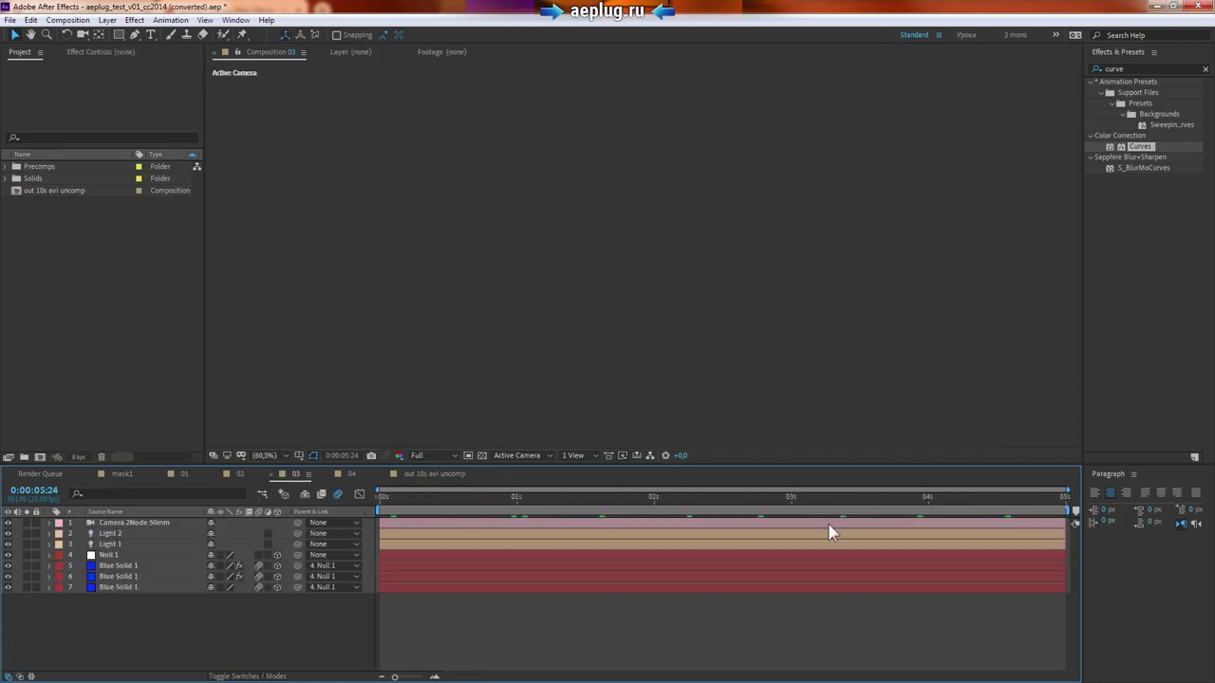
pyautogui.click(420, 480)
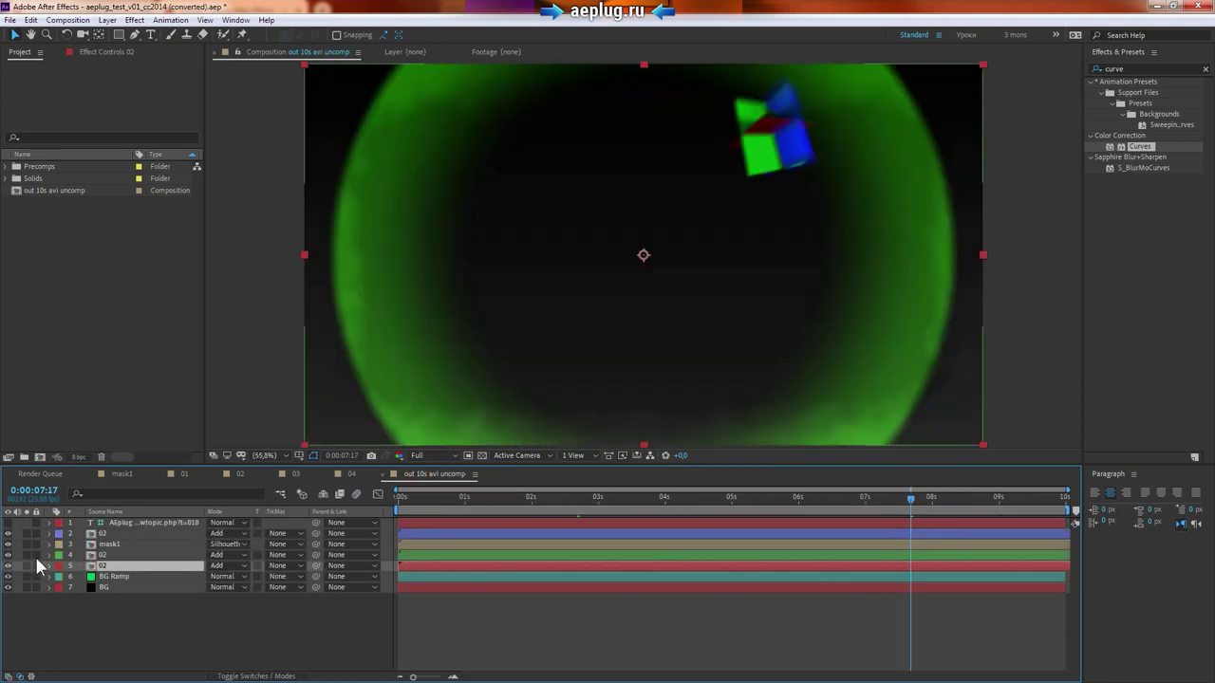
pyautogui.doubleClick(106, 568)
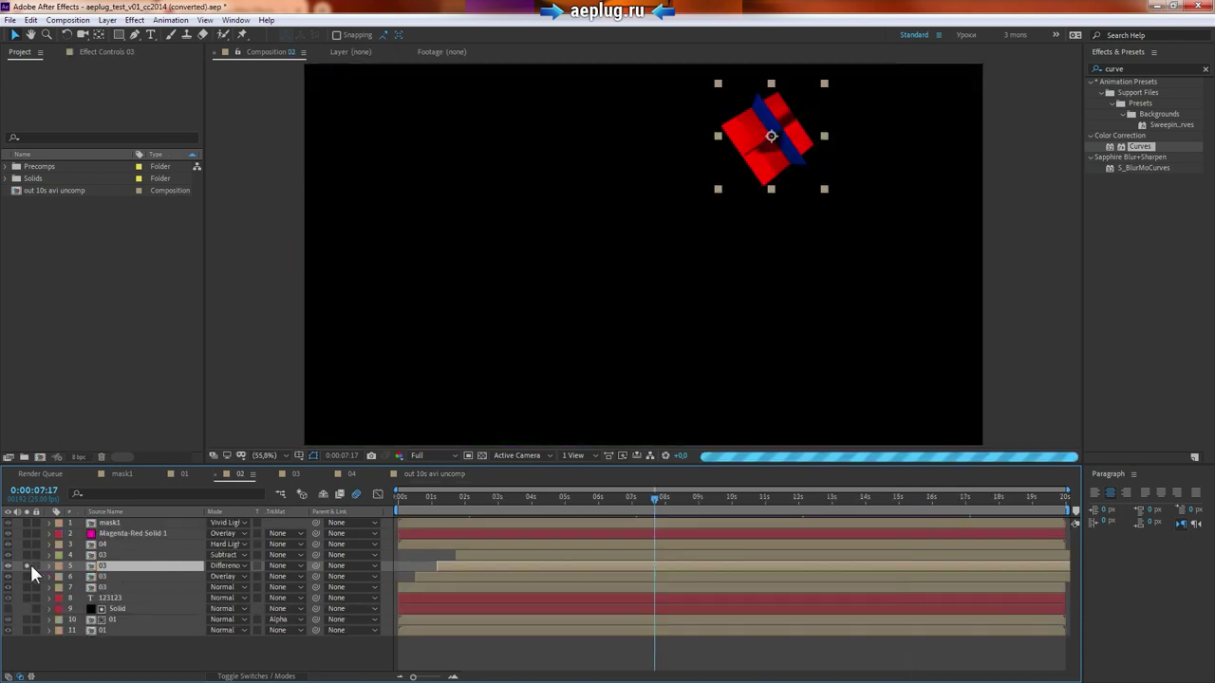
pyautogui.click(434, 473)
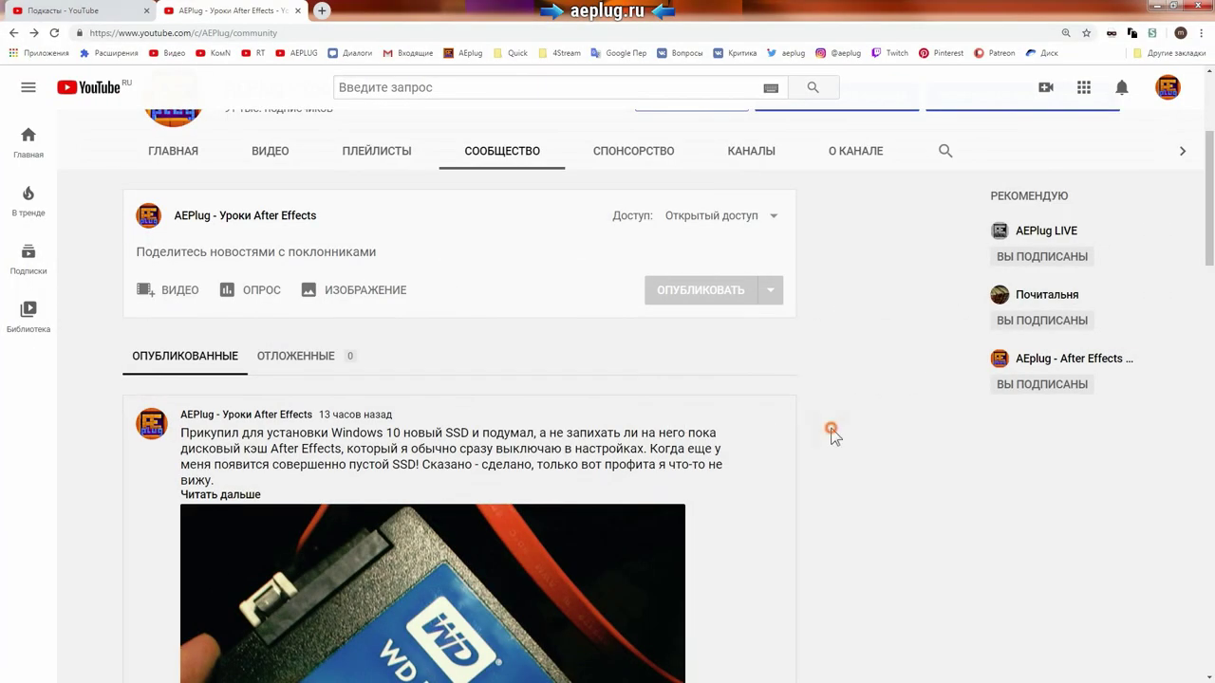
# Open the Community post about the new SSD for the disk cache and scroll through its comments
pyautogui.scroll(-3, 831, 431)
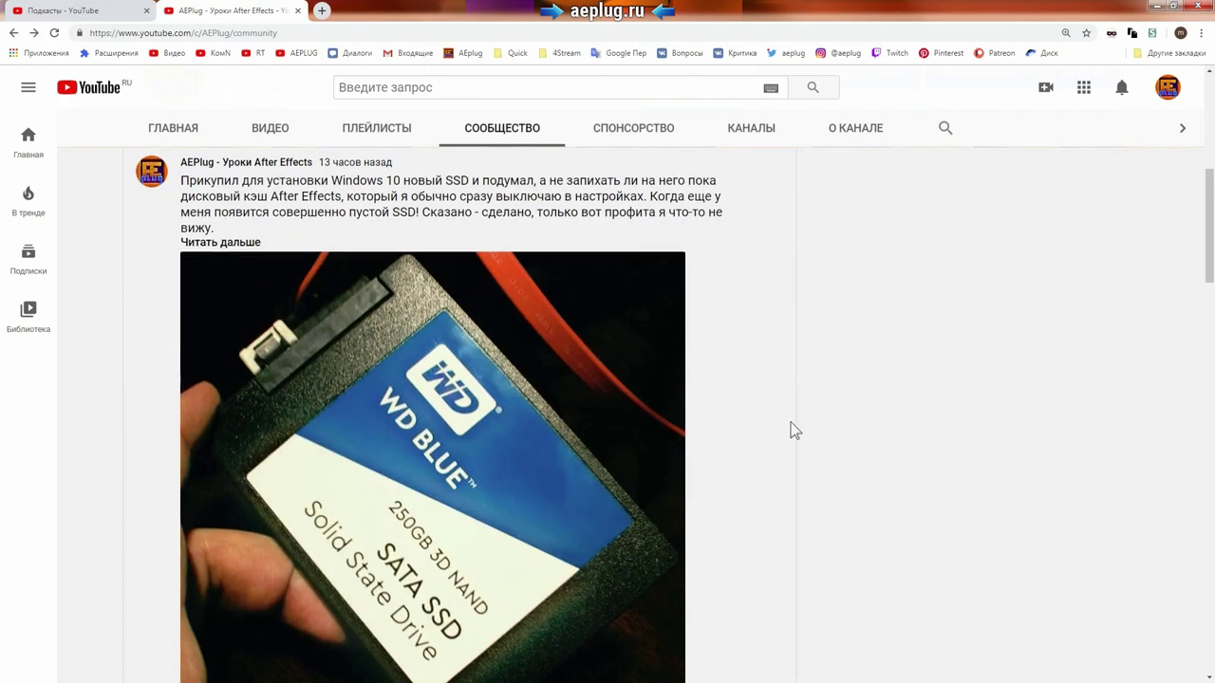
pyautogui.scroll(1, 570, 361)
pyautogui.click(351, 288)
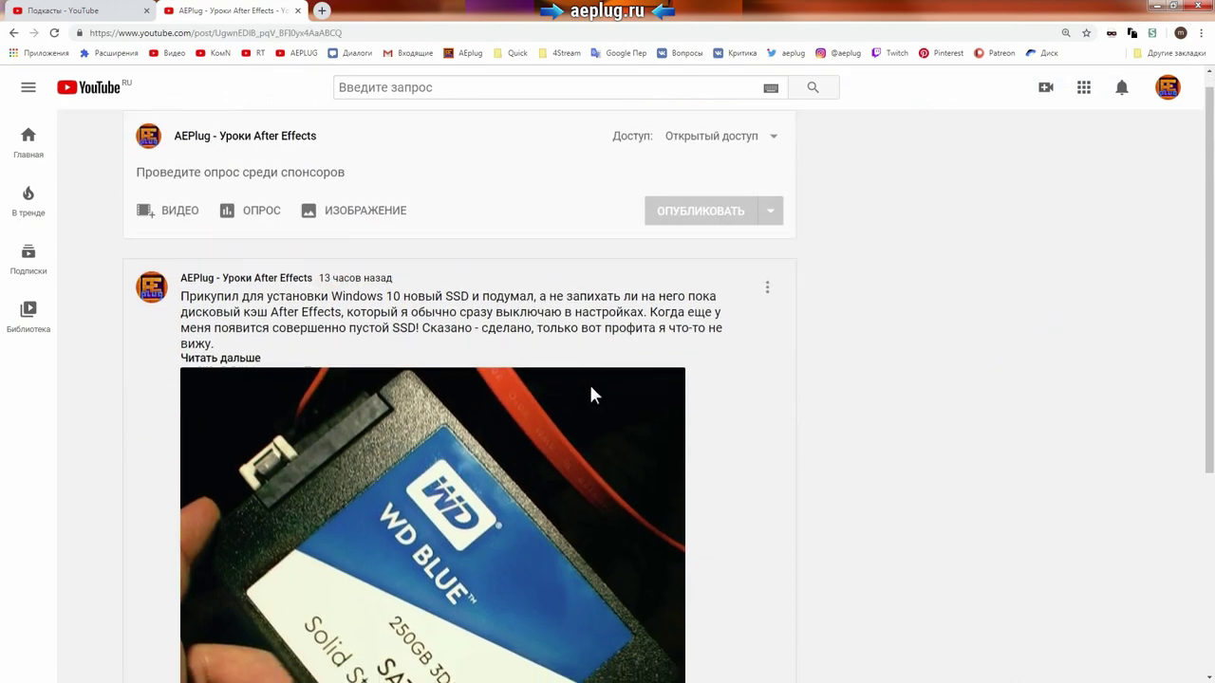
pyautogui.scroll(-3, 591, 394)
pyautogui.scroll(-3, 589, 434)
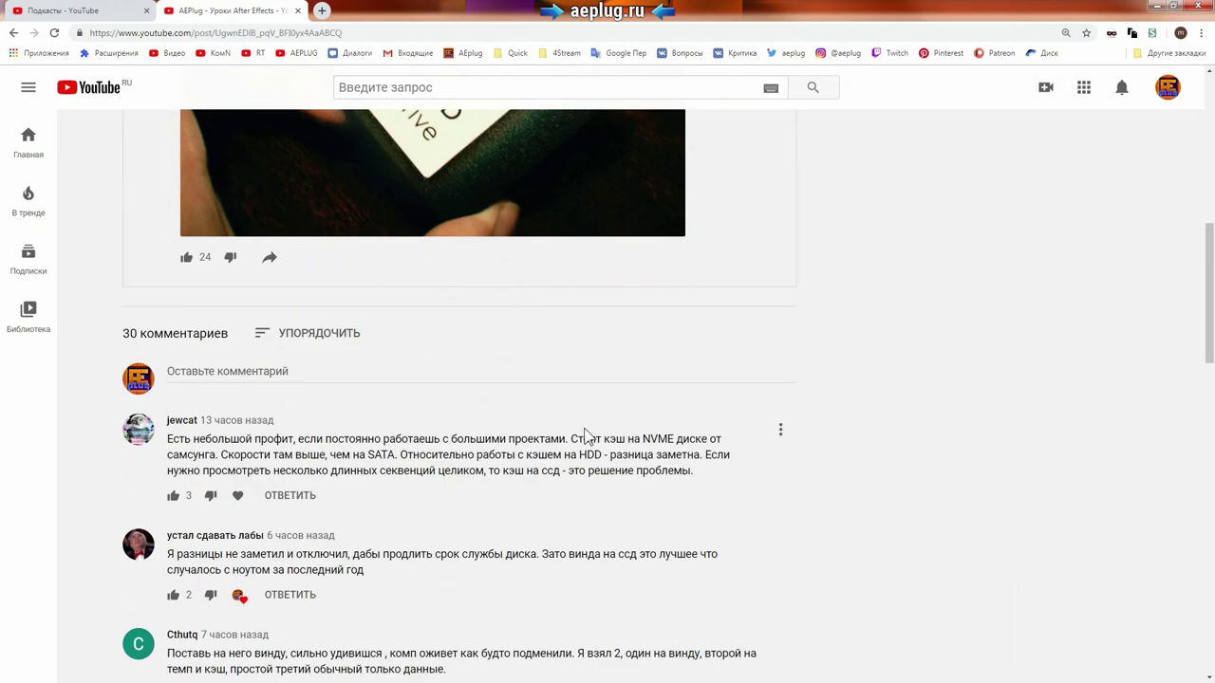
pyautogui.scroll(-3, 587, 435)
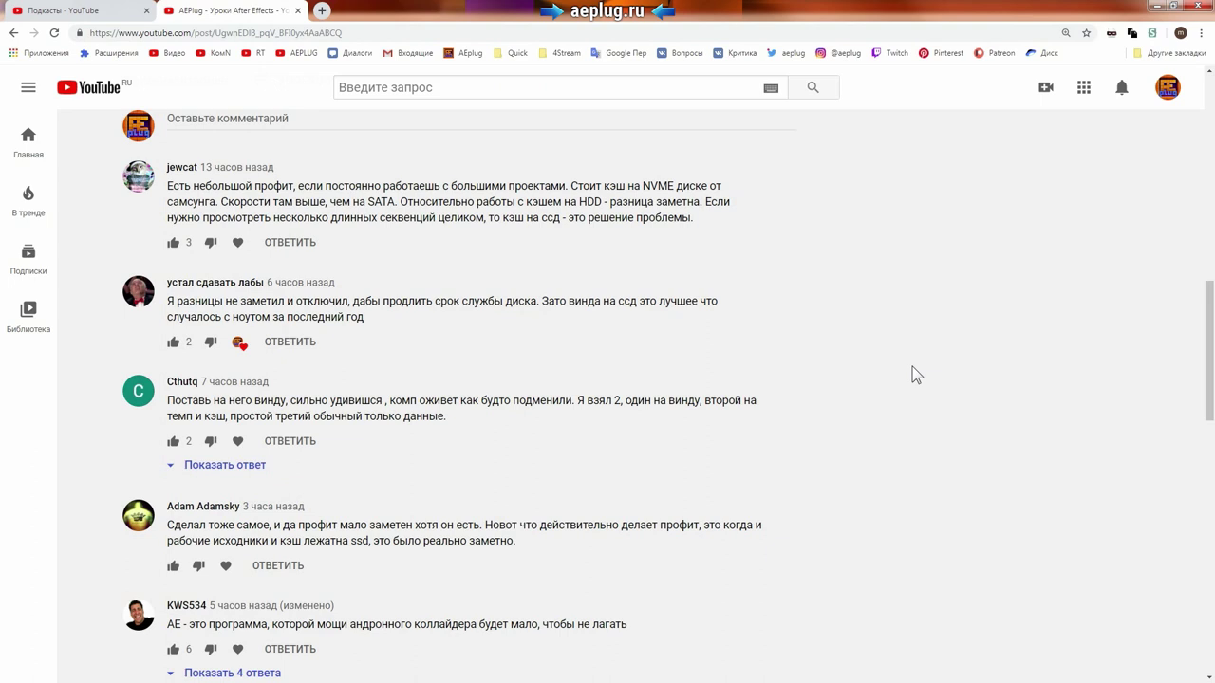
pyautogui.scroll(-3, 913, 367)
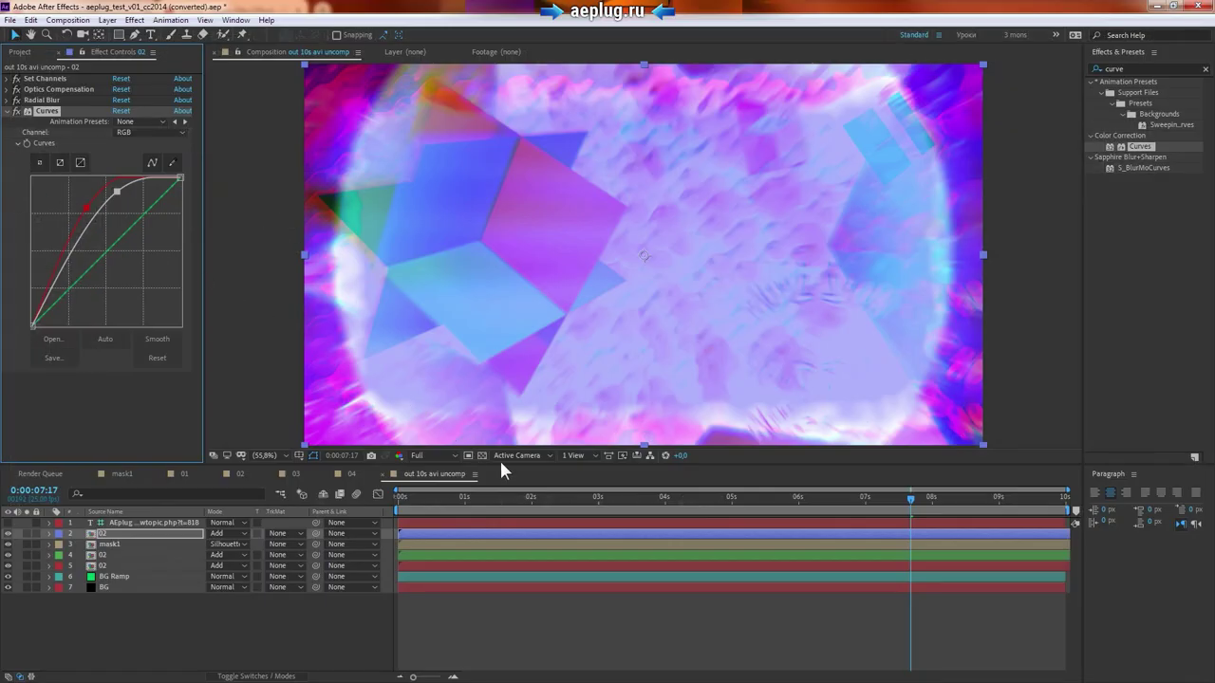
# Move out 10s avi uncomp to 0:00:01:20 and run Edit > Purge > All Memory
pyautogui.click(518, 497)
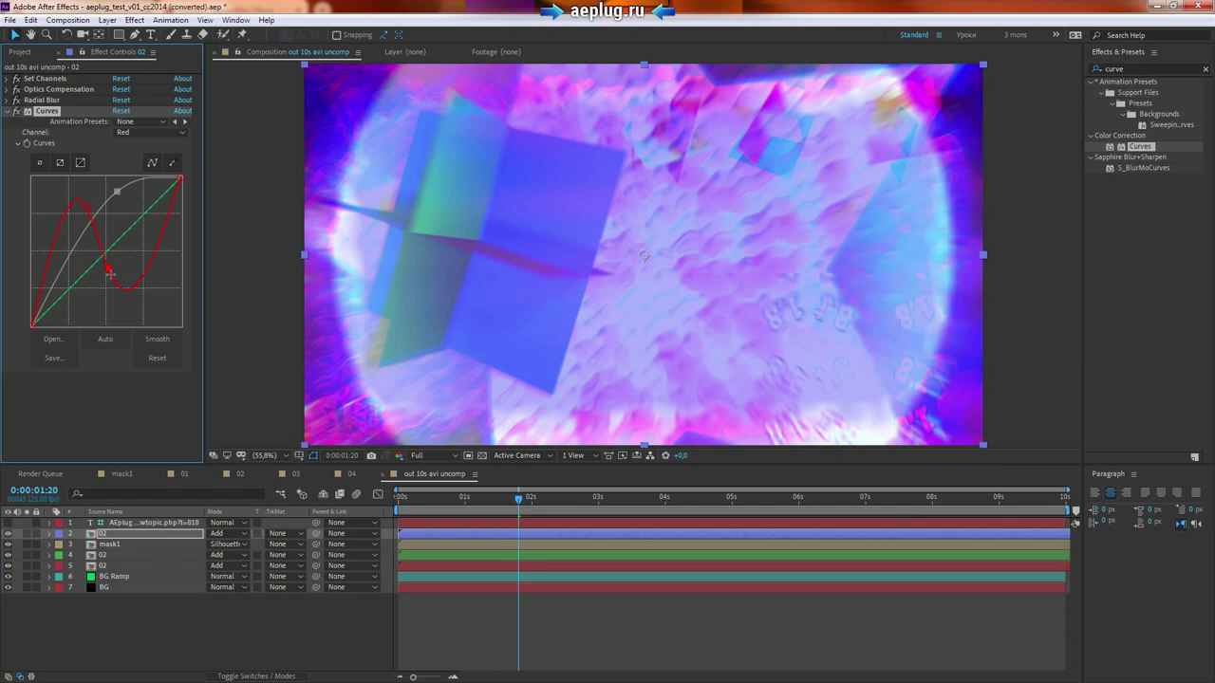
pyautogui.click(32, 20)
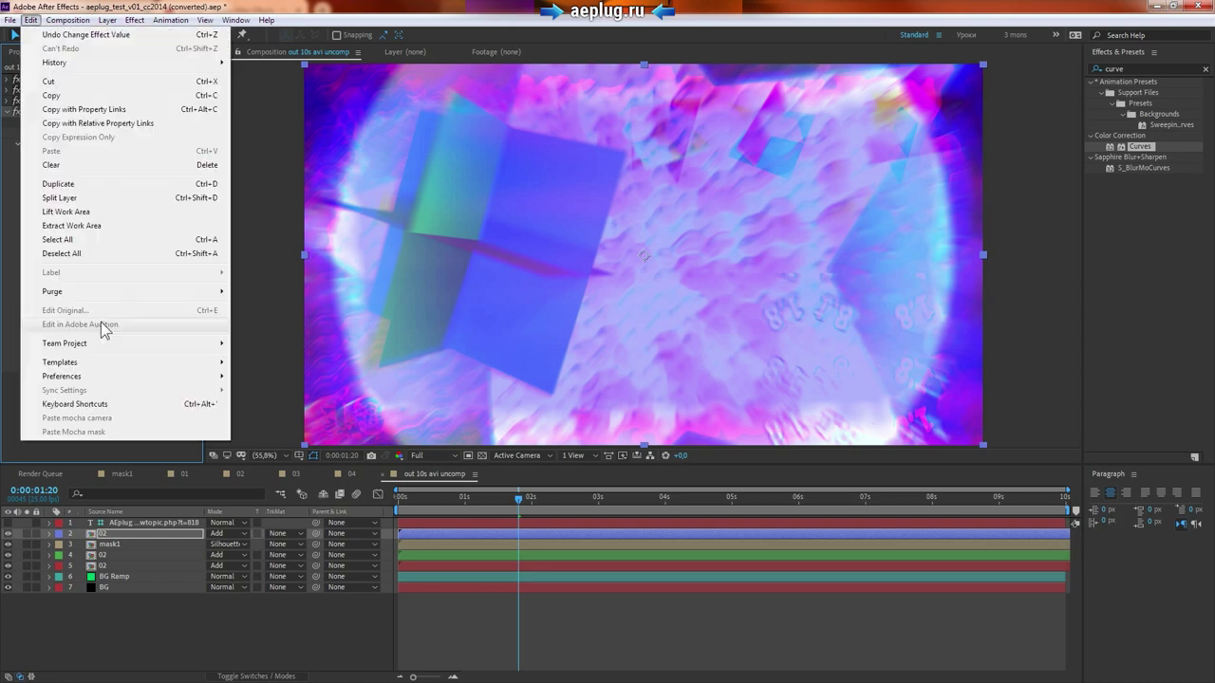
pyautogui.moveTo(105, 290)
pyautogui.click(285, 302)
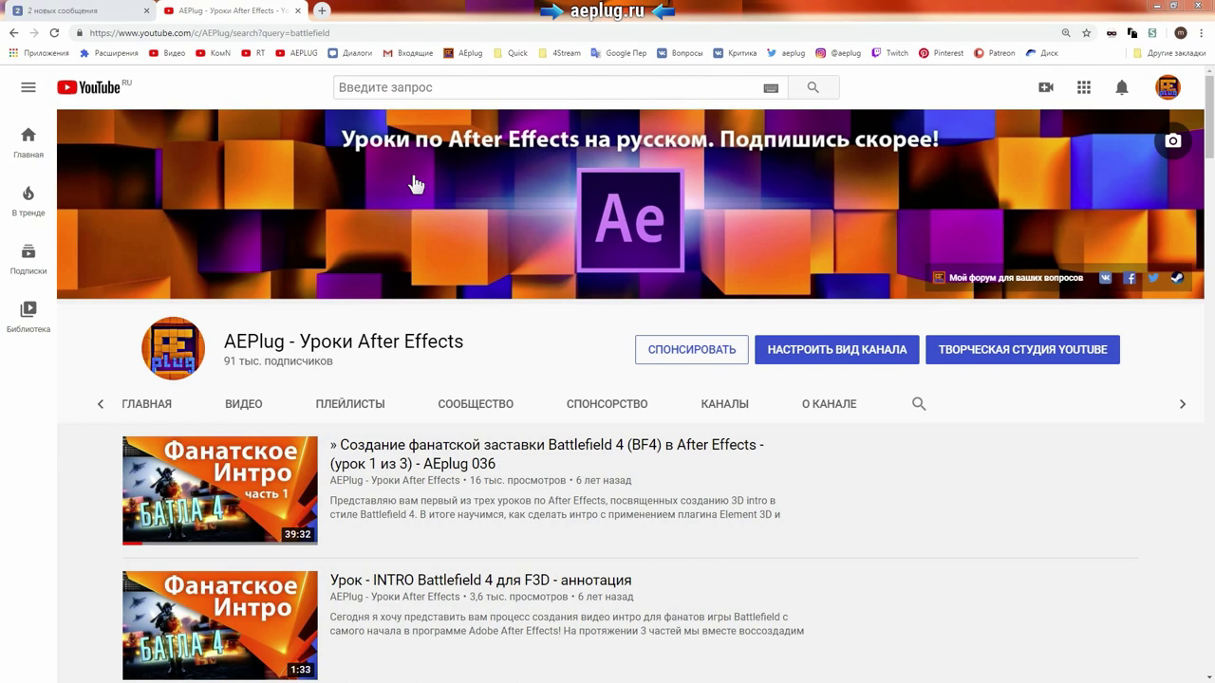
pyautogui.scroll(-1, 926, 470)
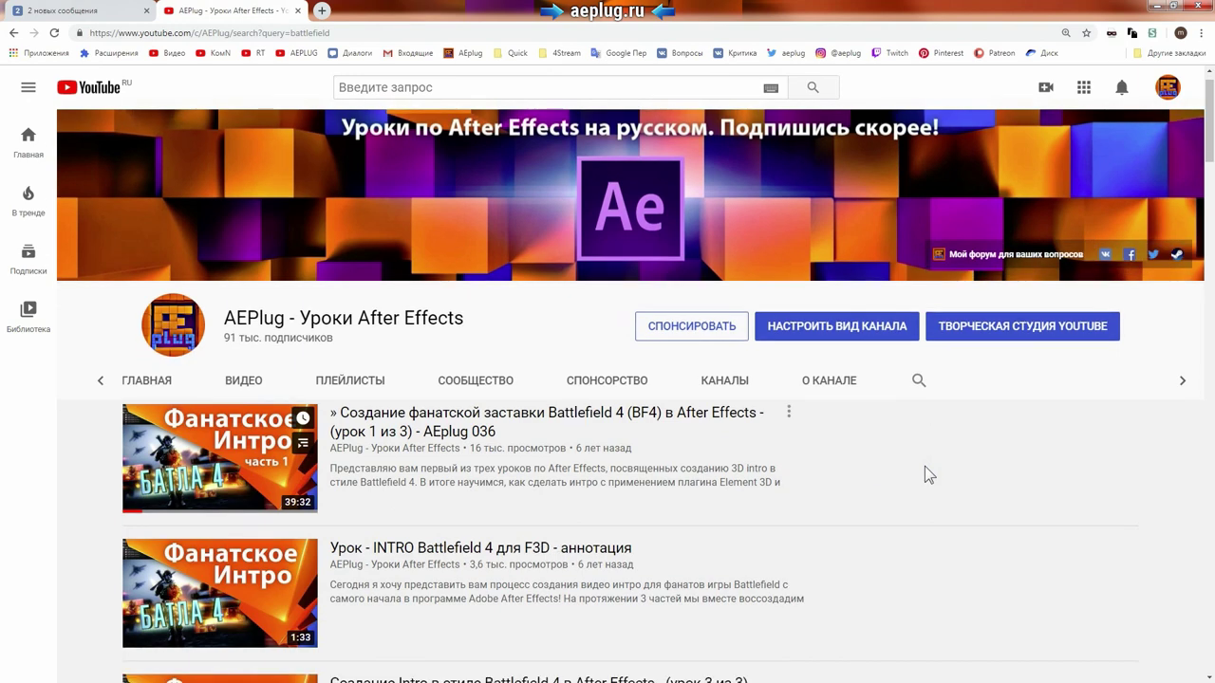
pyautogui.scroll(-1, 925, 466)
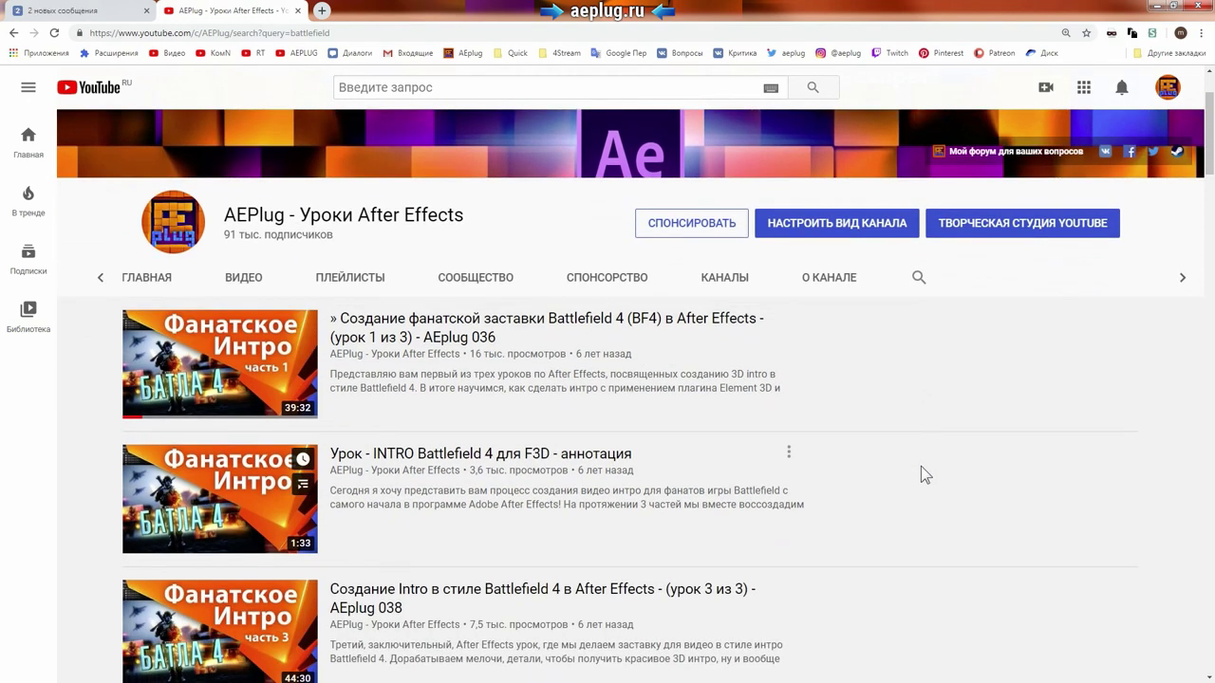
pyautogui.scroll(-1, 786, 450)
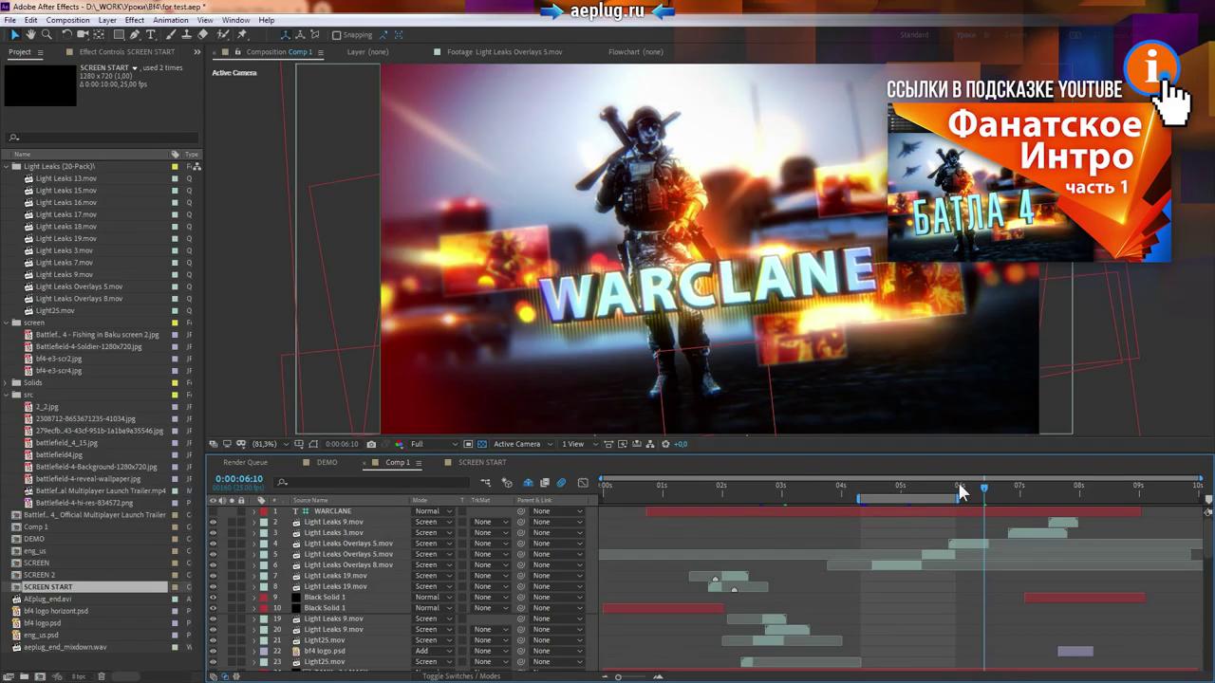
# Review Comp 1's composition settings without changes, then scrub the intro to 0:00:03:09
pyautogui.click(900, 486)
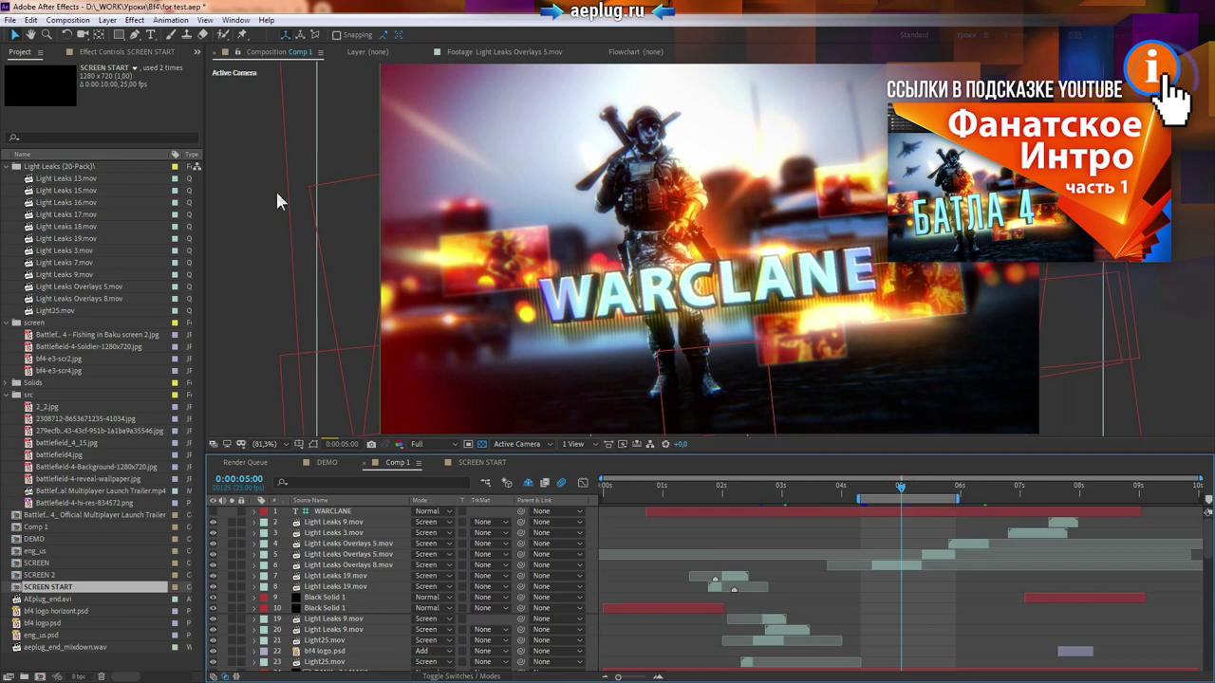
pyautogui.click(68, 20)
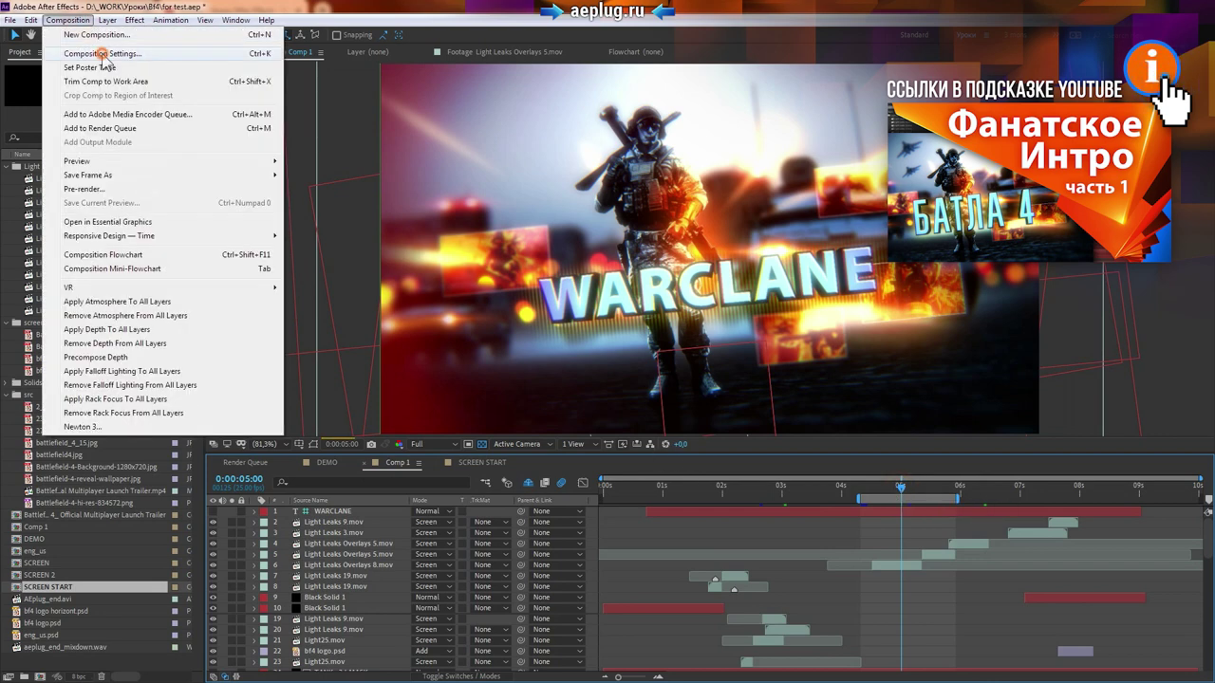
pyautogui.click(99, 53)
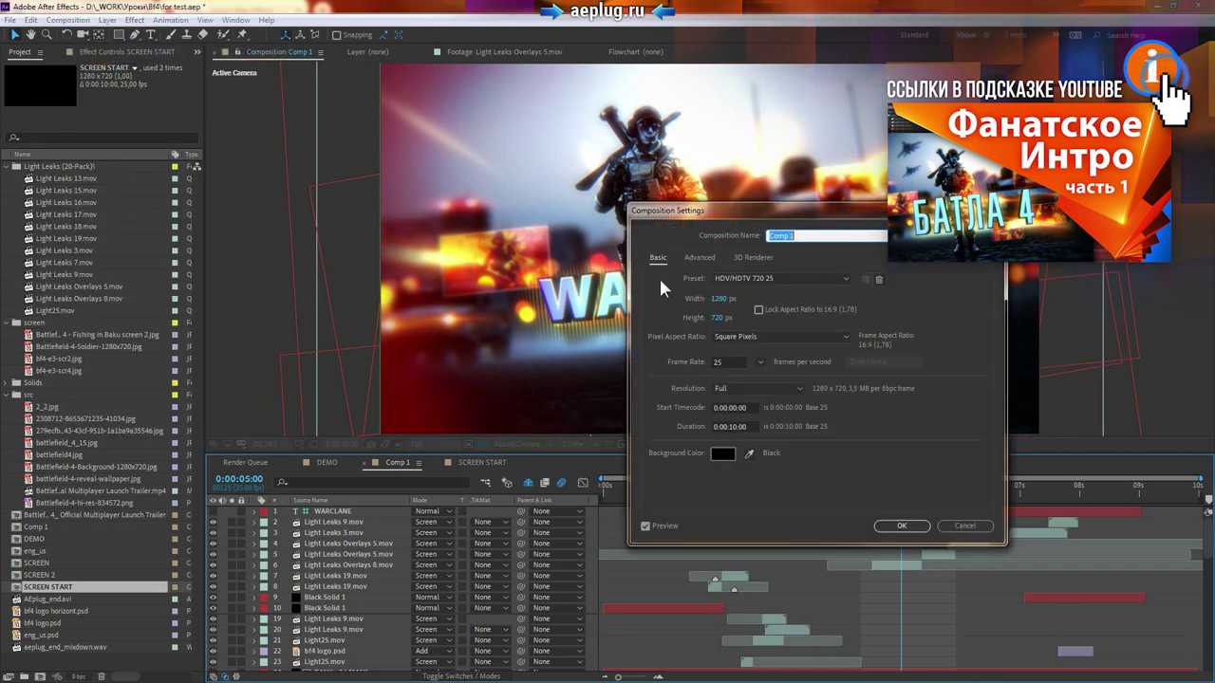
pyautogui.click(963, 526)
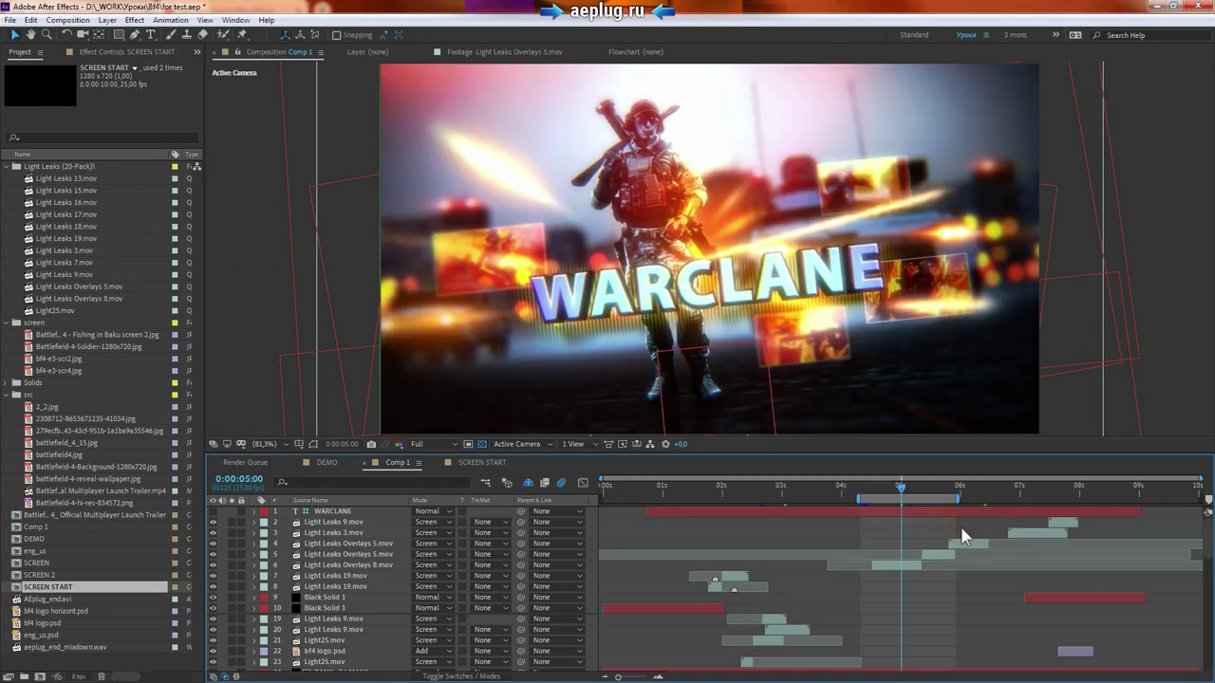
pyautogui.moveTo(776, 490); pyautogui.dragTo(757, 487)
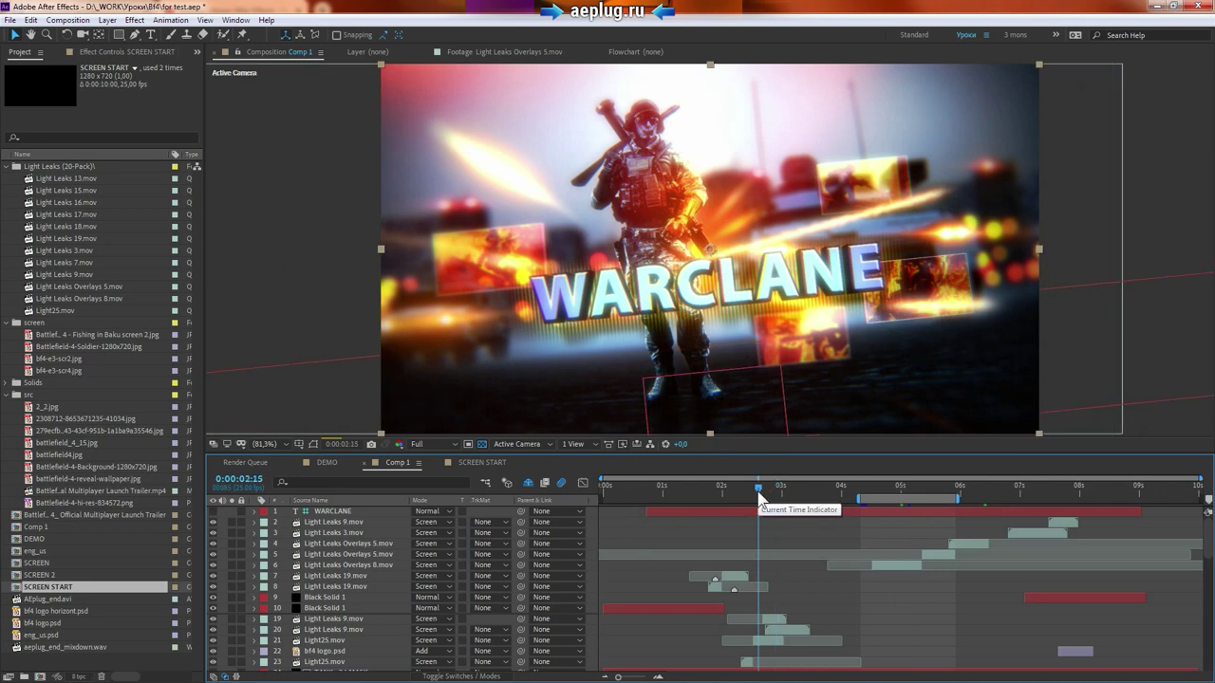
pyautogui.moveTo(757, 487); pyautogui.dragTo(803, 487)
# Maximize then restore the Timeline panel and set Comp 1 to 0:00:02:09
pyautogui.press('`')
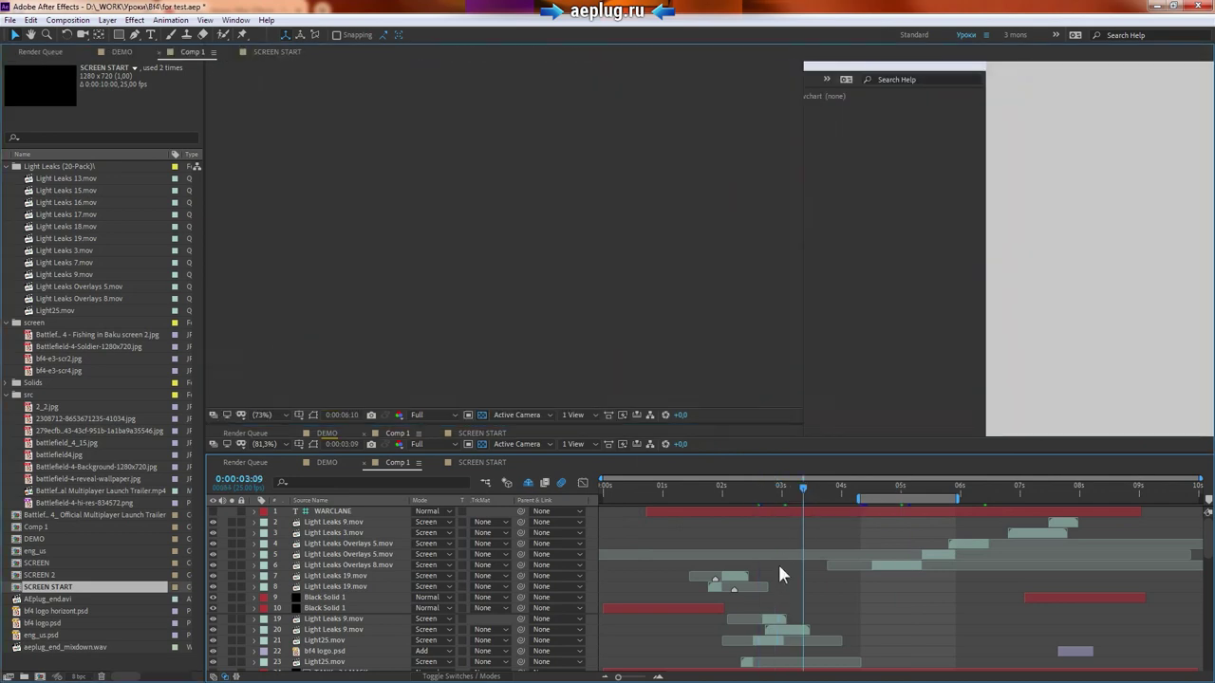
pyautogui.scroll(-2, 716, 420)
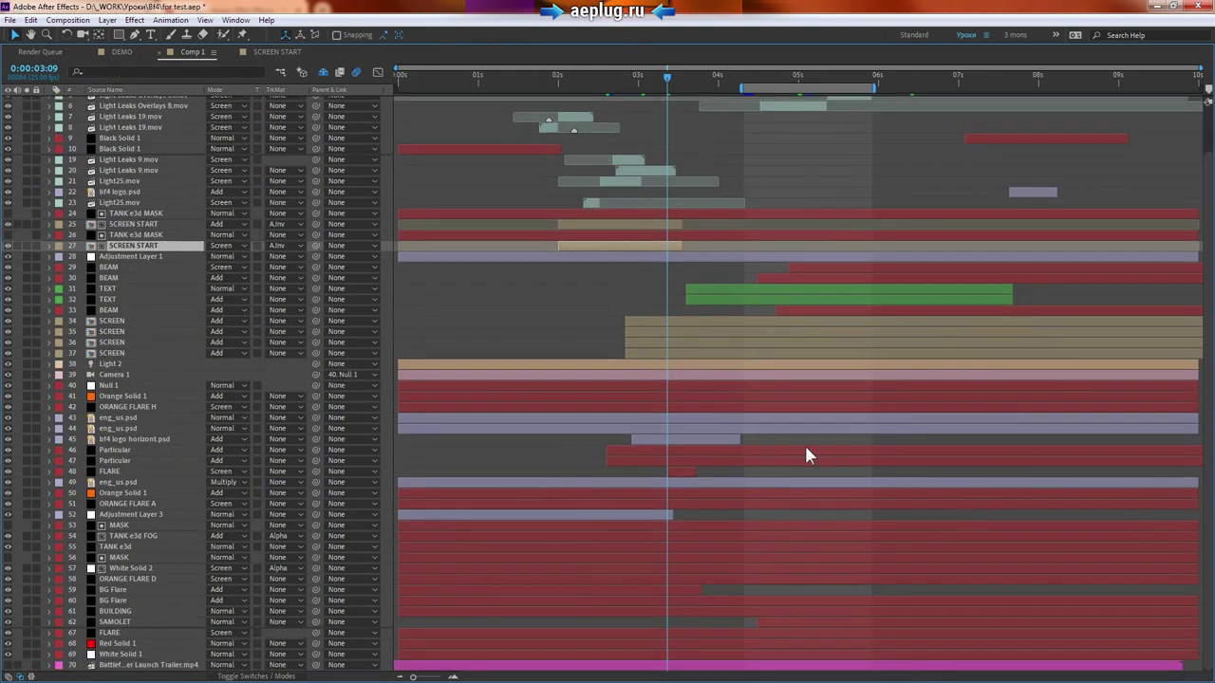
pyautogui.scroll(2, 811, 465)
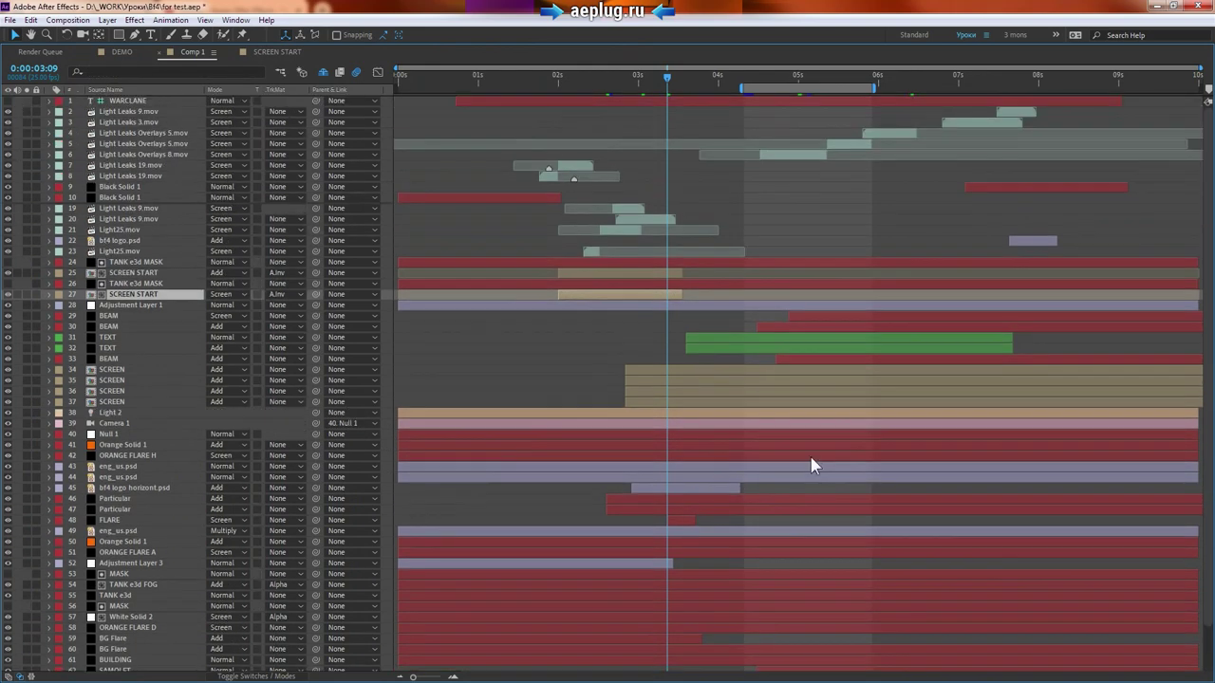
pyautogui.press('`')
pyautogui.click(791, 485)
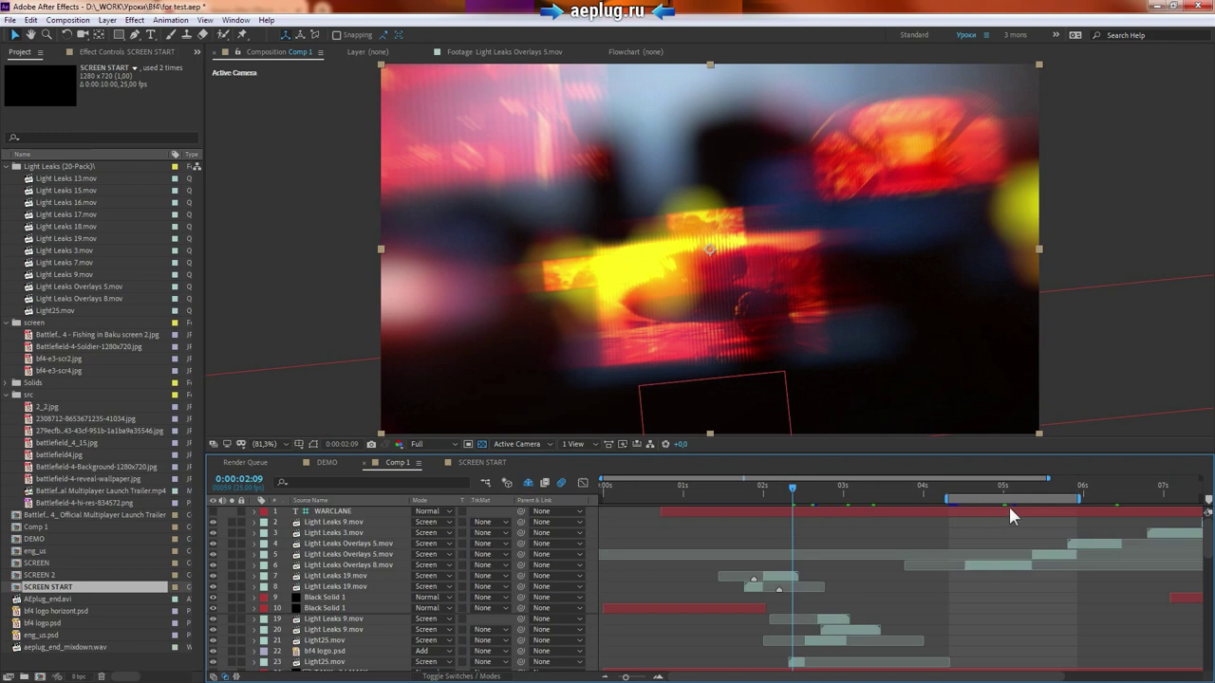
# Select the first completed Comp 1 render in the Render Queue and choose File > Revert
pyautogui.click(255, 462)
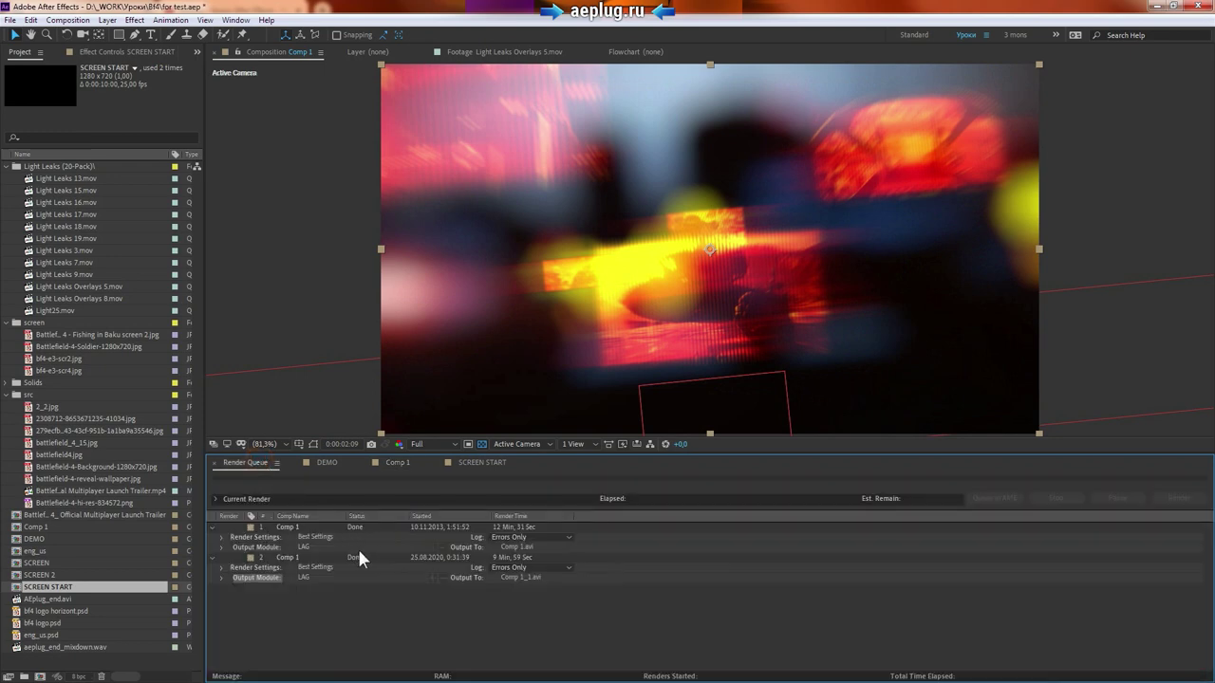
pyautogui.click(337, 528)
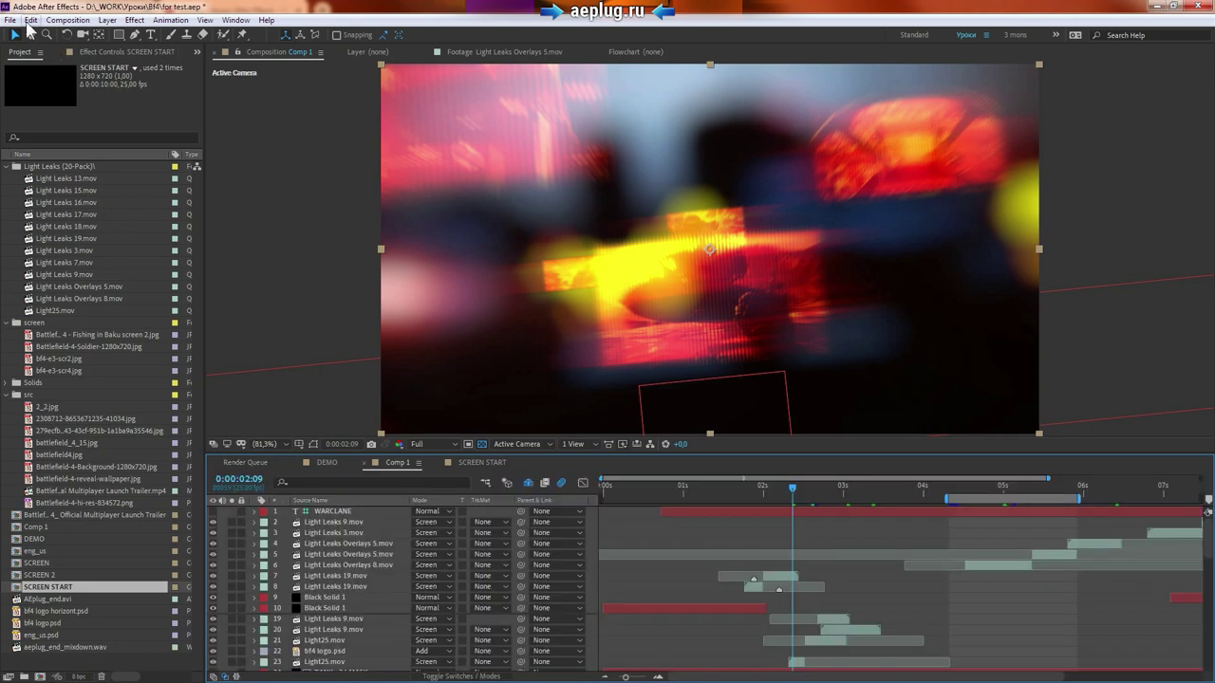
pyautogui.click(11, 20)
pyautogui.click(47, 180)
# Confirm reverting the project and dismiss the Edit menu
pyautogui.click(669, 363)
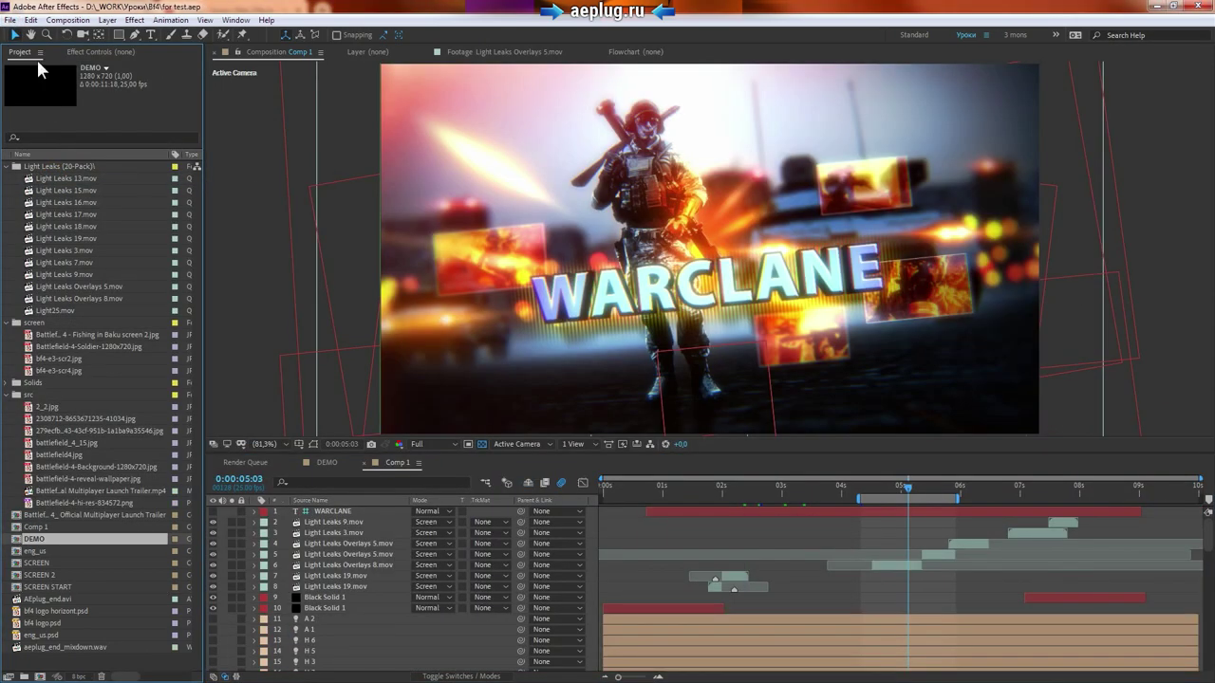
pyautogui.click(31, 20)
pyautogui.click(95, 160)
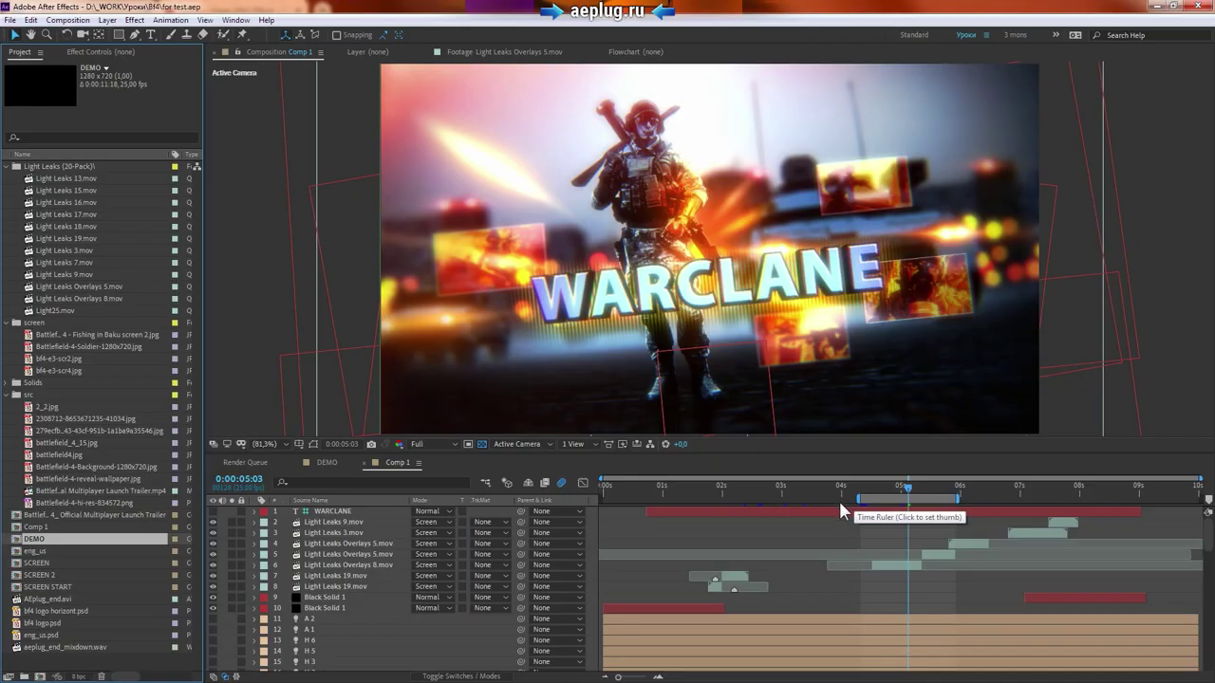
# Scroll Comp 1's layer list and open the SCREEN START layer's precomp
pyautogui.scroll(-5, 912, 549)
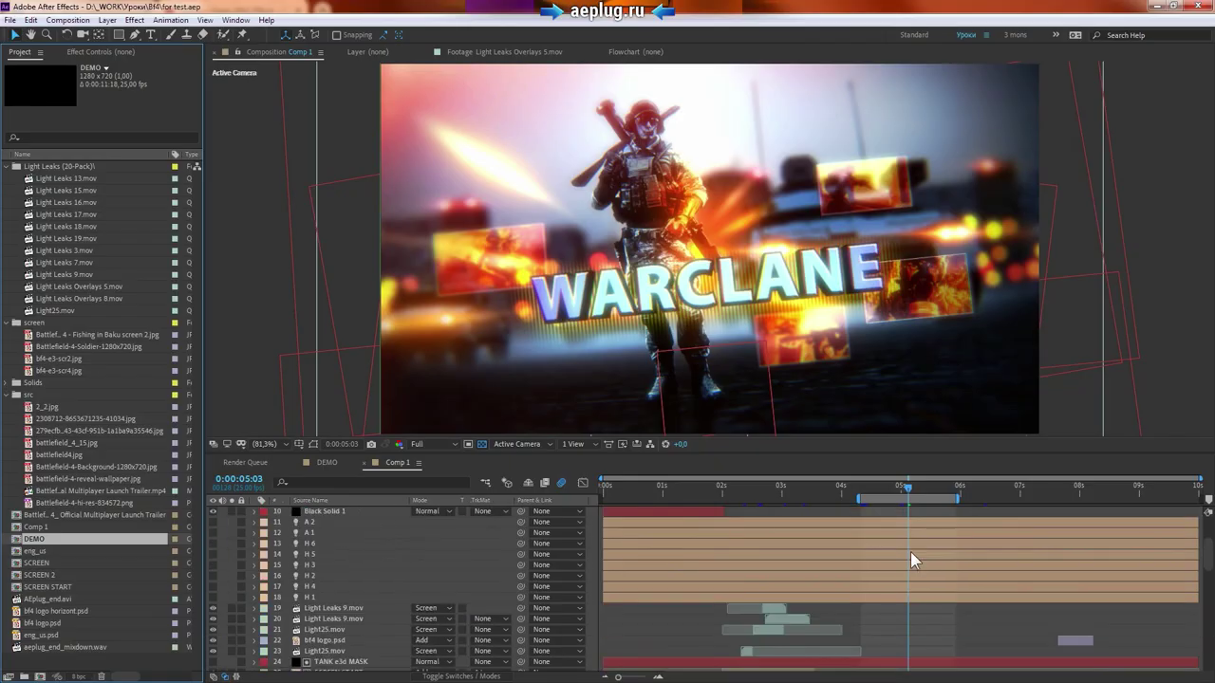
pyautogui.scroll(5, 901, 553)
pyautogui.scroll(-4, 412, 554)
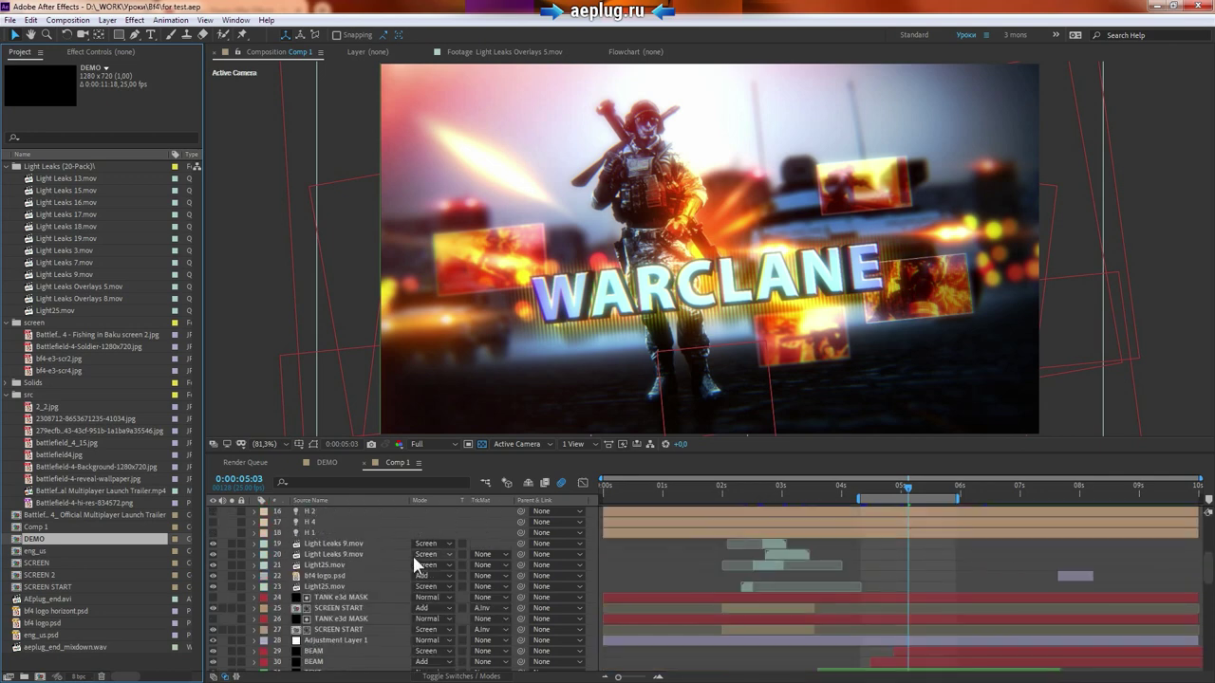
pyautogui.scroll(-2, 404, 561)
pyautogui.doubleClick(345, 576)
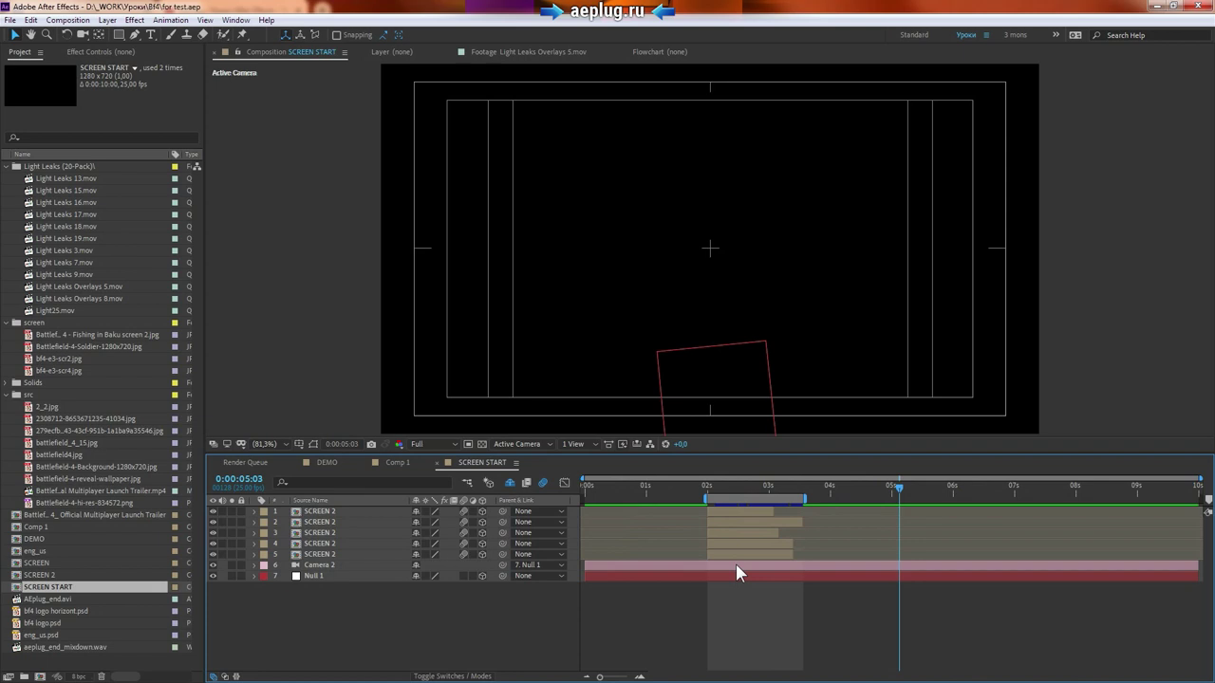
# Zoom in and scrub SCREEN START across 2–3 seconds, stop at 0:00:02:19, and deselect layers
pyautogui.scroll(2, 721, 567)
pyautogui.scroll(2, 807, 570)
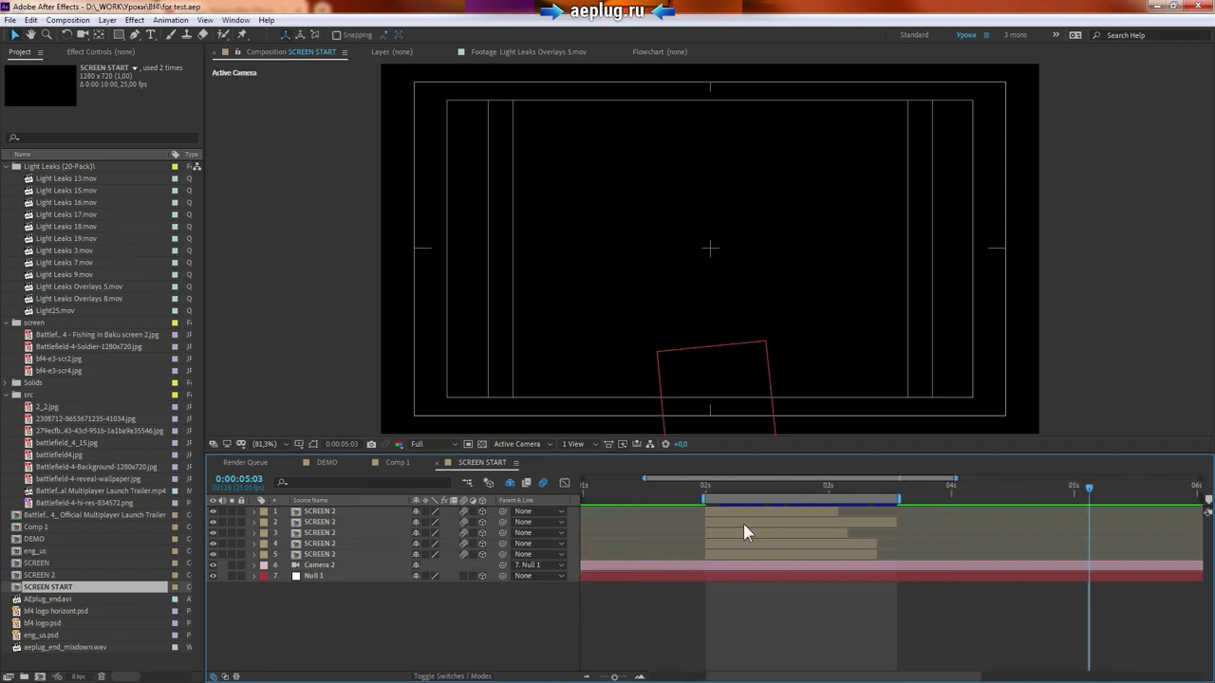
pyautogui.scroll(1, 743, 524)
pyautogui.scroll(1, 995, 530)
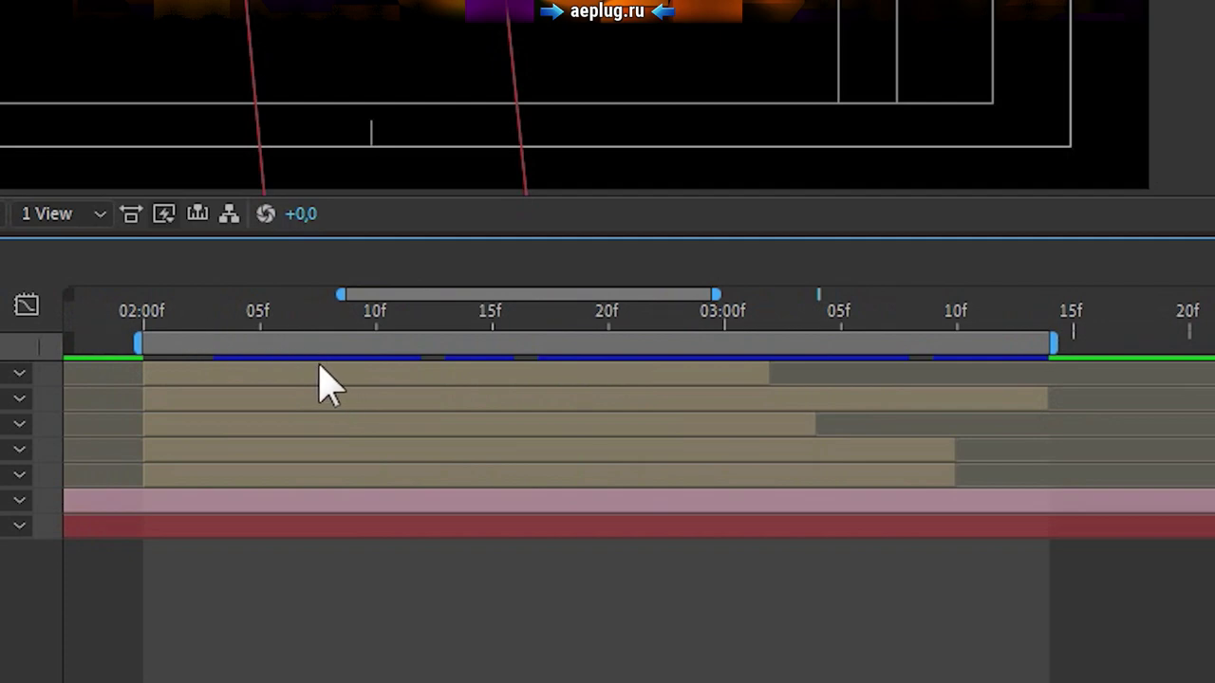
pyautogui.moveTo(207, 313); pyautogui.dragTo(260, 318)
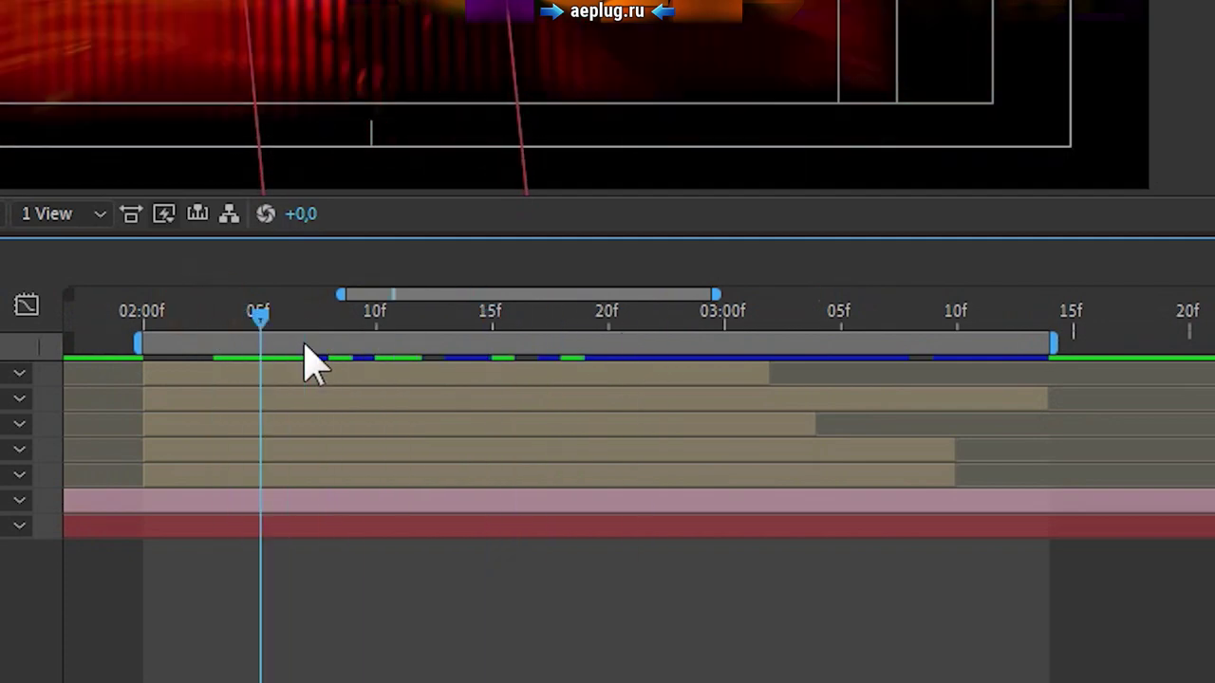
pyautogui.moveTo(314, 366); pyautogui.dragTo(813, 356)
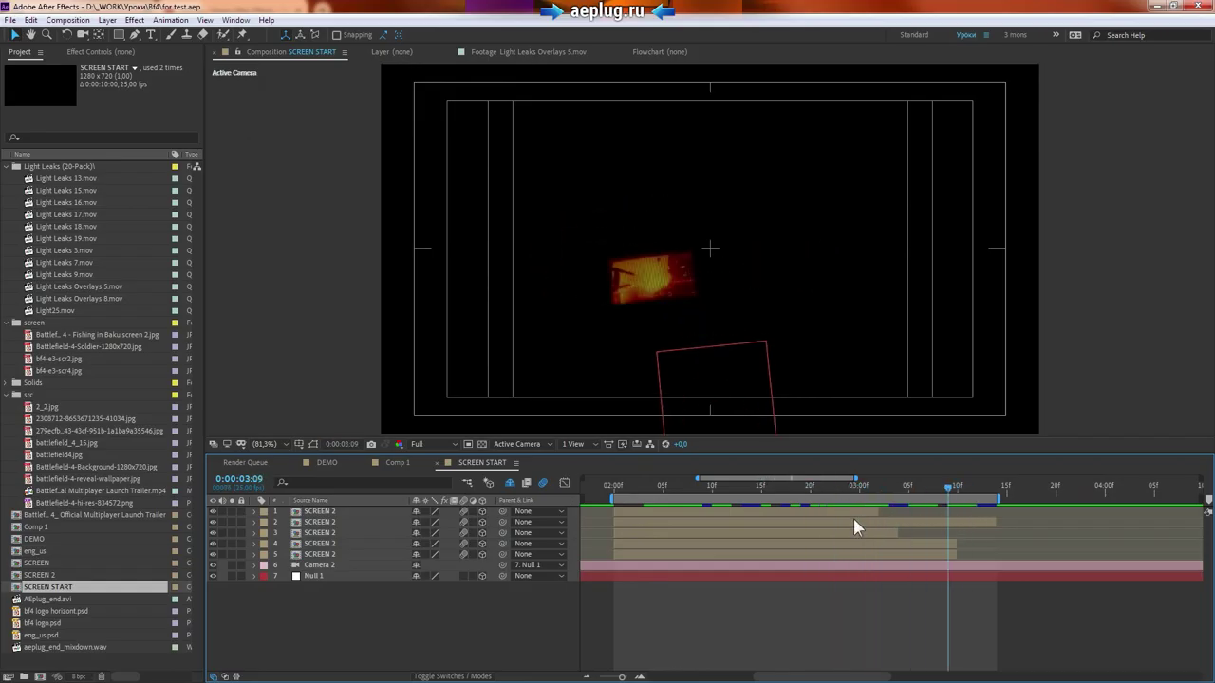
pyautogui.moveTo(852, 516); pyautogui.dragTo(799, 516)
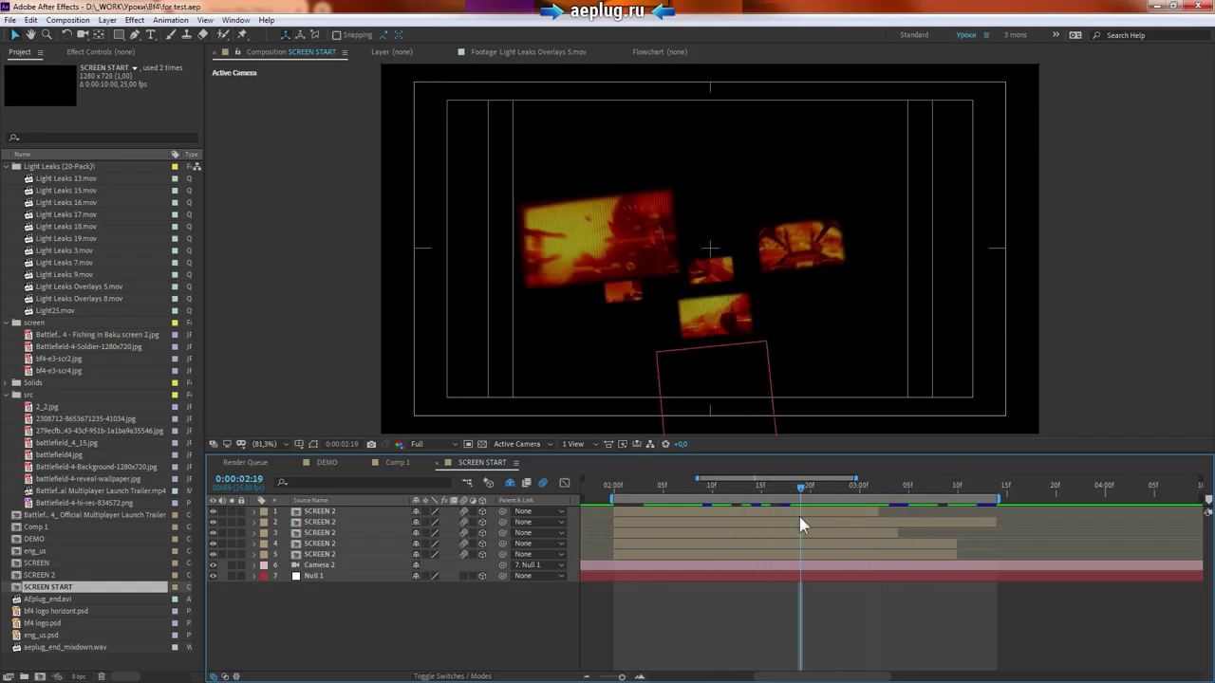
pyautogui.press('F2')
# Switch to Comp 1 at 0:00:04:20, then briefly maximize and restore the Timeline panel
pyautogui.click(395, 464)
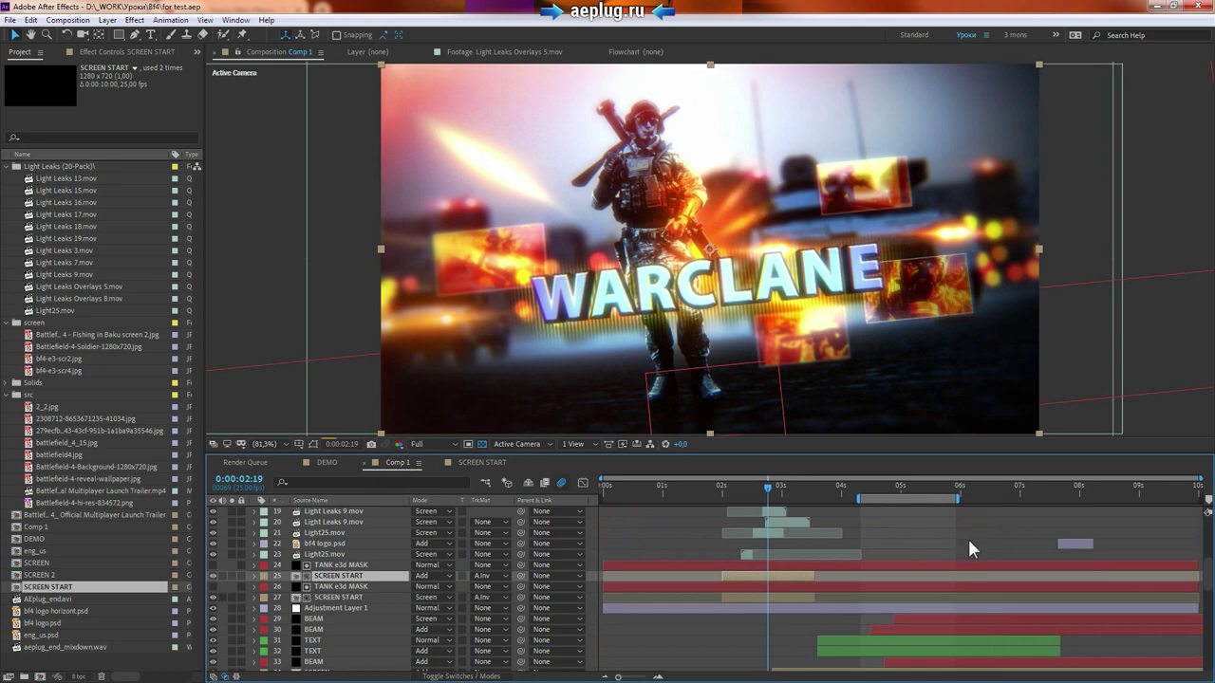
pyautogui.scroll(3, 961, 545)
pyautogui.scroll(3, 956, 553)
pyautogui.click(890, 488)
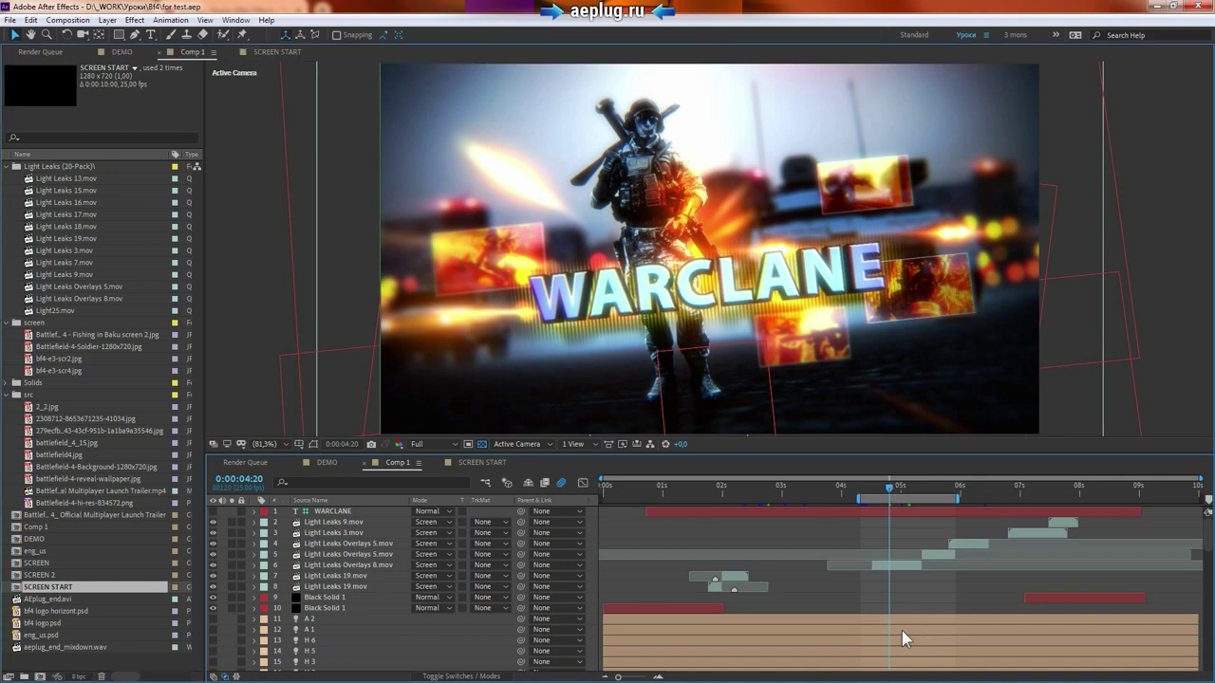
pyautogui.press('`')
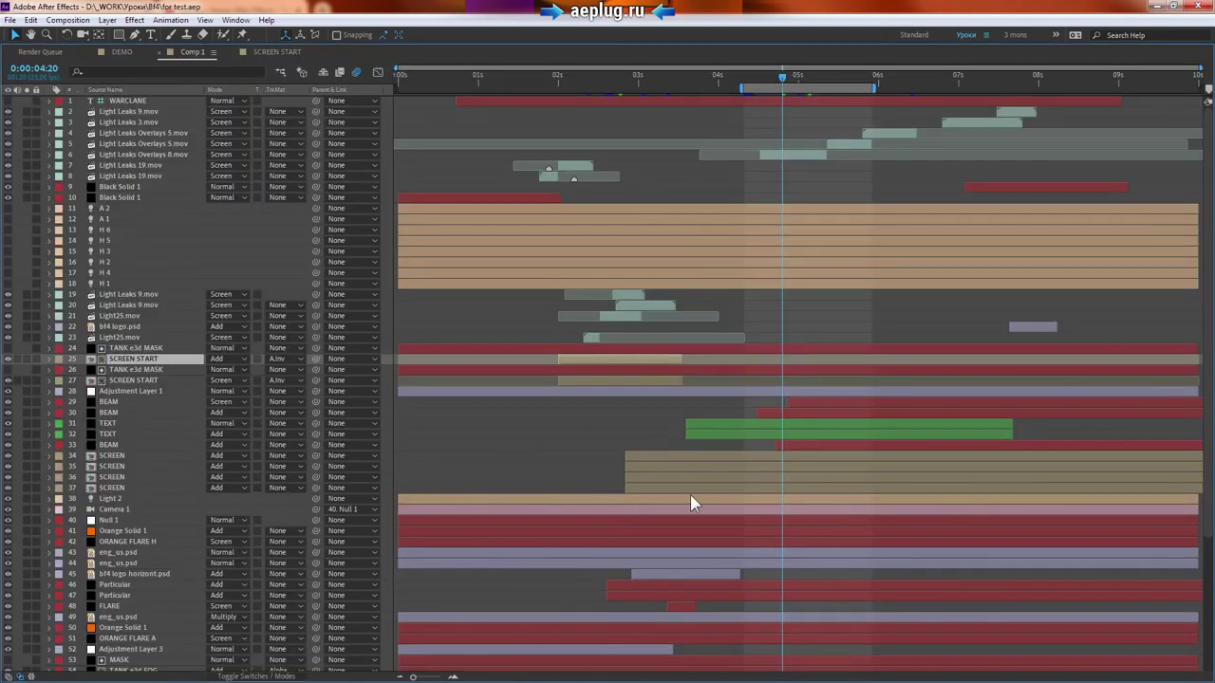
pyautogui.press('`')
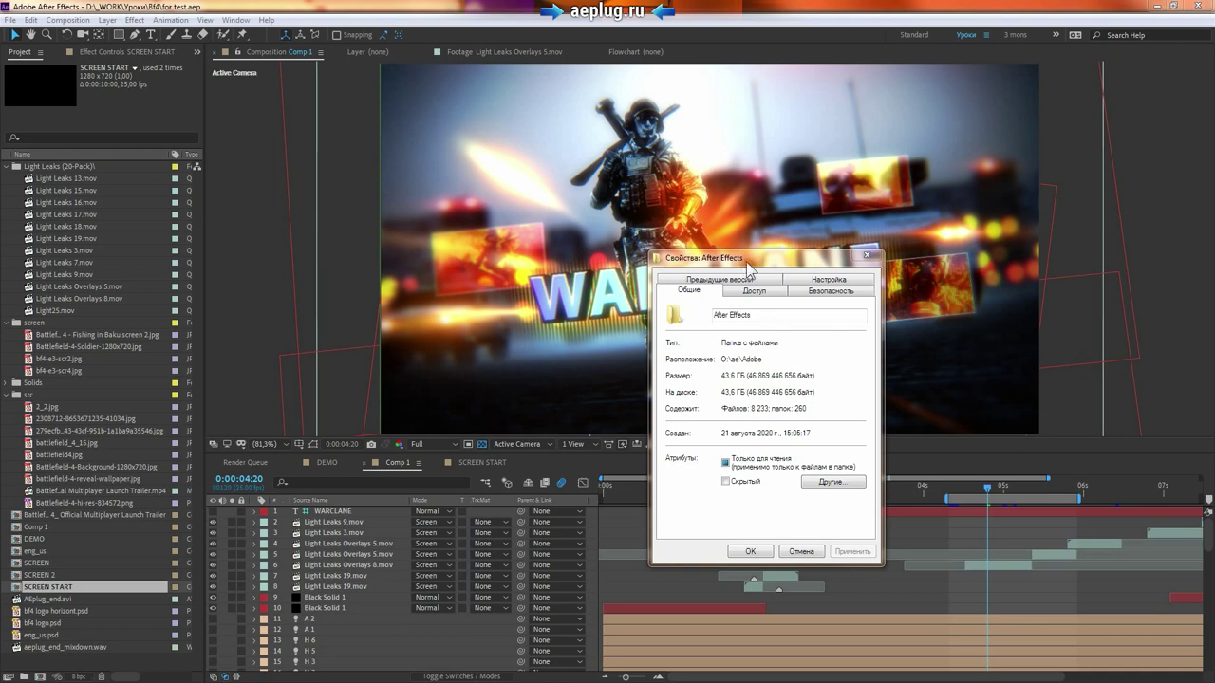
# Nudge the After Effects cache folder's Properties window slightly upward
pyautogui.moveTo(747, 260); pyautogui.dragTo(749, 246)
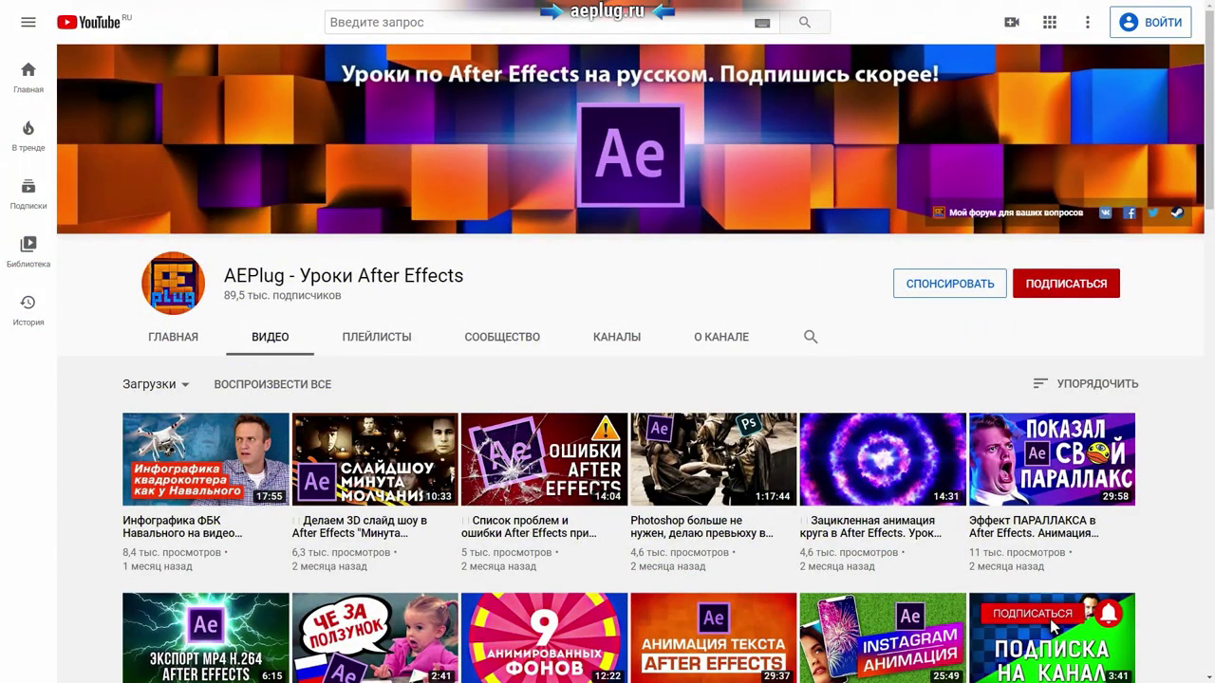
# Scroll the AEPlug Videos list down to 3-year-old uploads like the Optical Flares and Datamosh lessons
pyautogui.scroll(-9, 1051, 627)
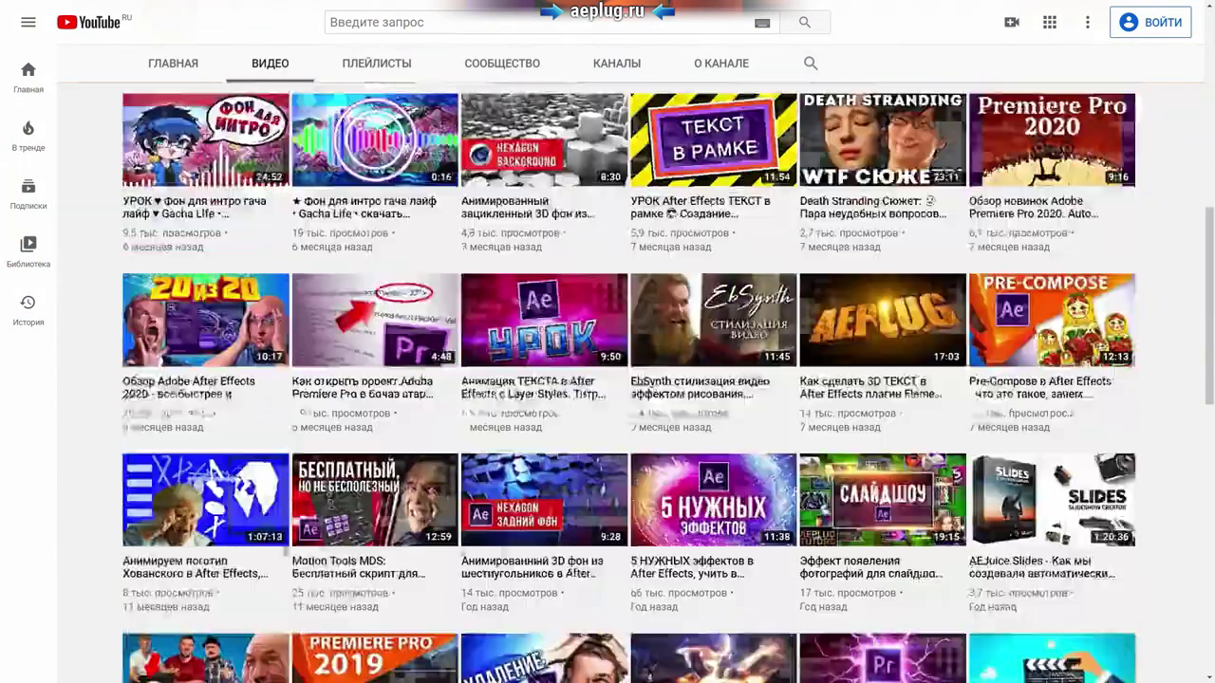
pyautogui.scroll(-5, 626, 380)
pyautogui.scroll(-4, 627, 379)
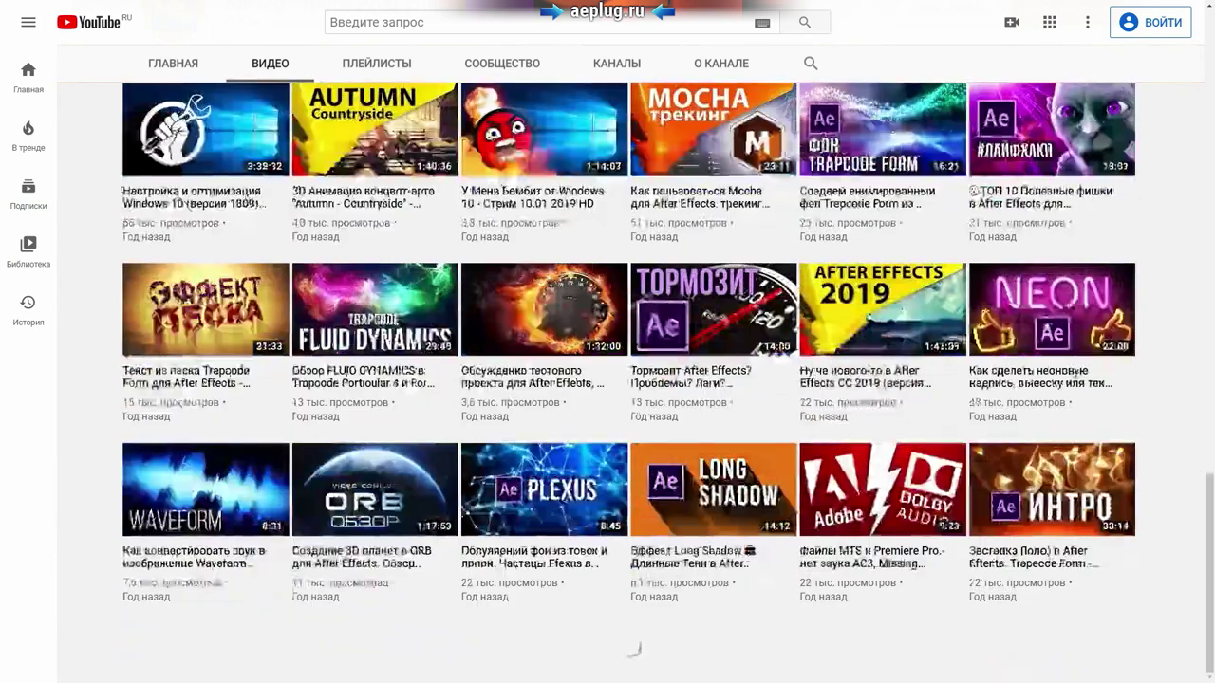
pyautogui.scroll(-5, 626, 380)
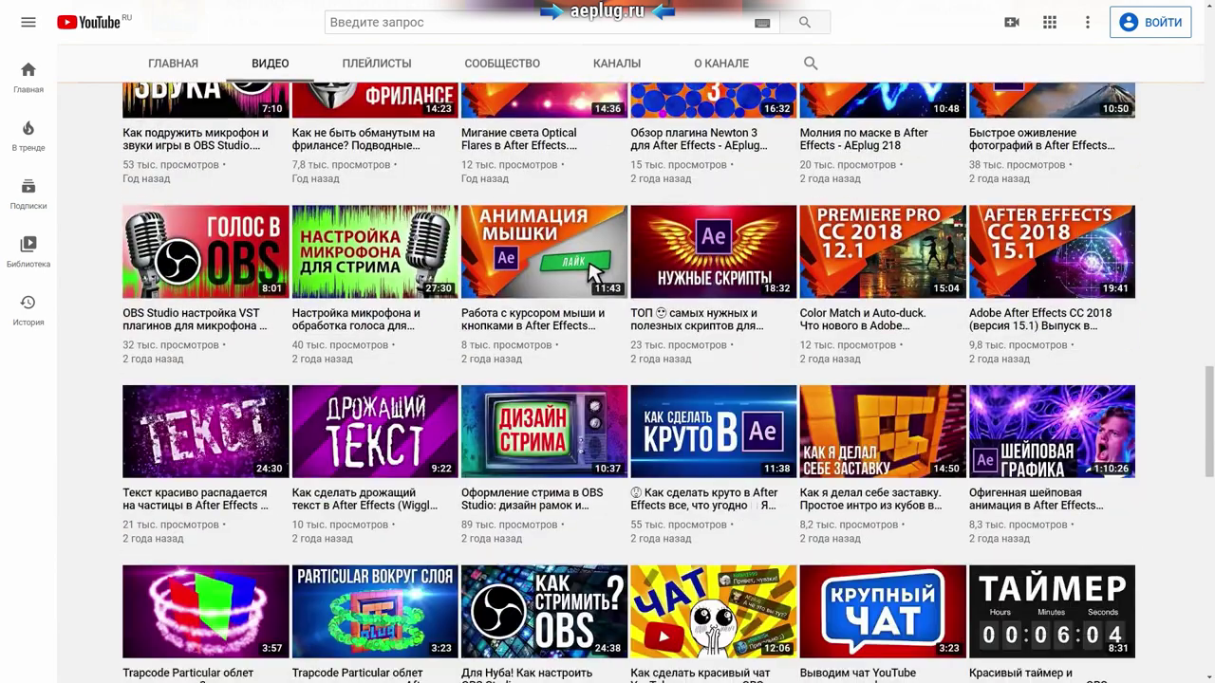
pyautogui.scroll(-6, 626, 380)
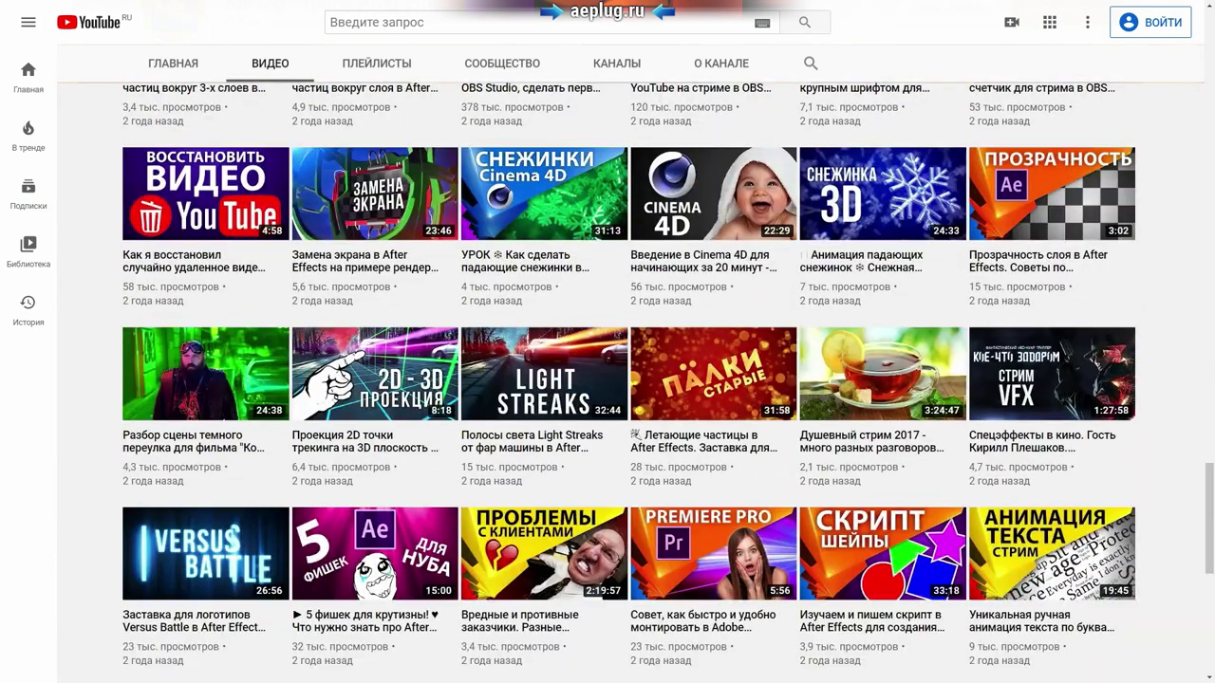
pyautogui.scroll(-6, 627, 380)
pyautogui.scroll(-1, 627, 380)
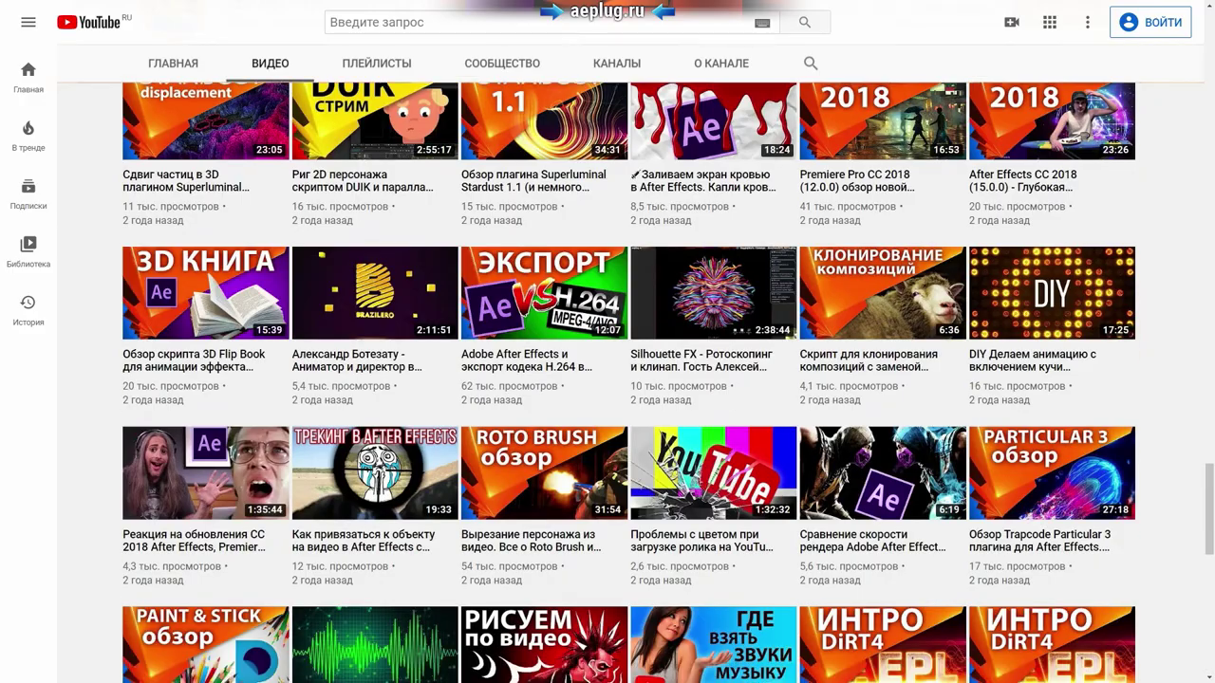
pyautogui.scroll(-6, 627, 380)
pyautogui.scroll(-6, 626, 379)
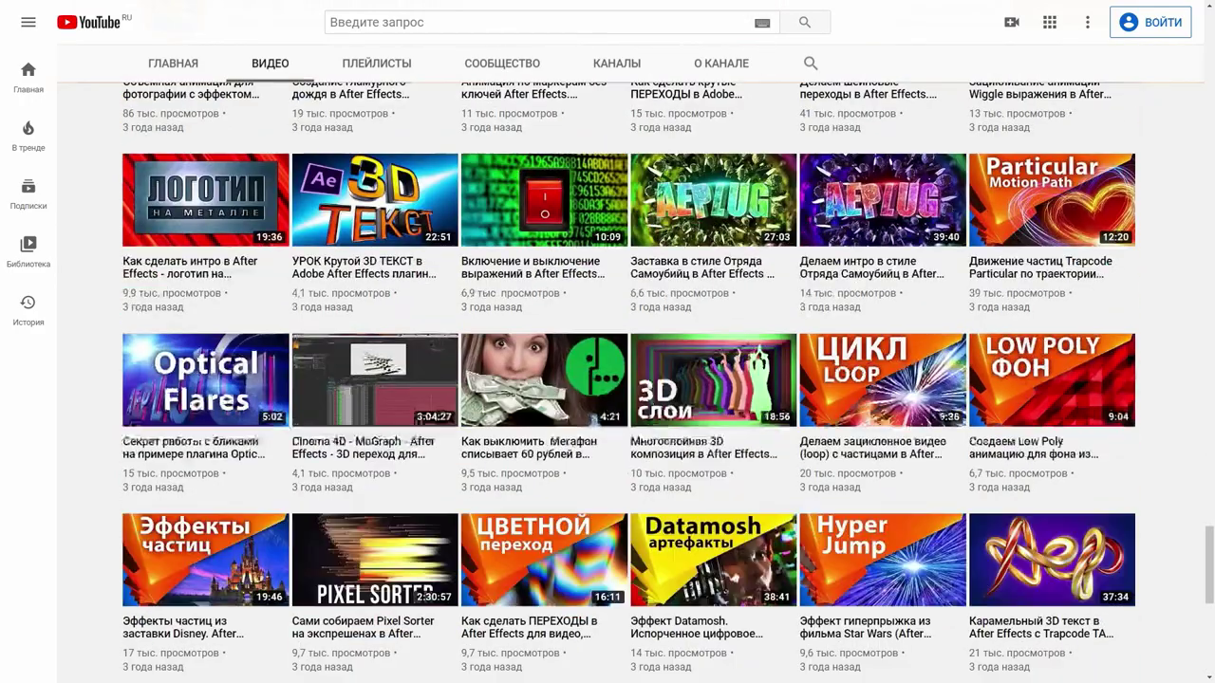